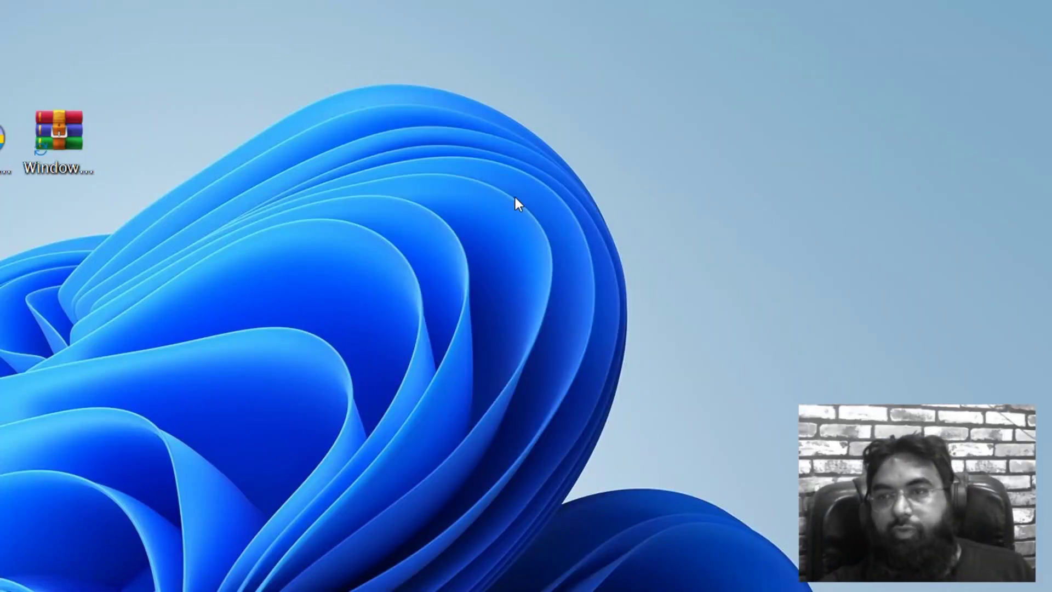
Refresh the desktop and look over the saved screenshot before returning to the desktop.
right_click(513, 172)
click(563, 241)
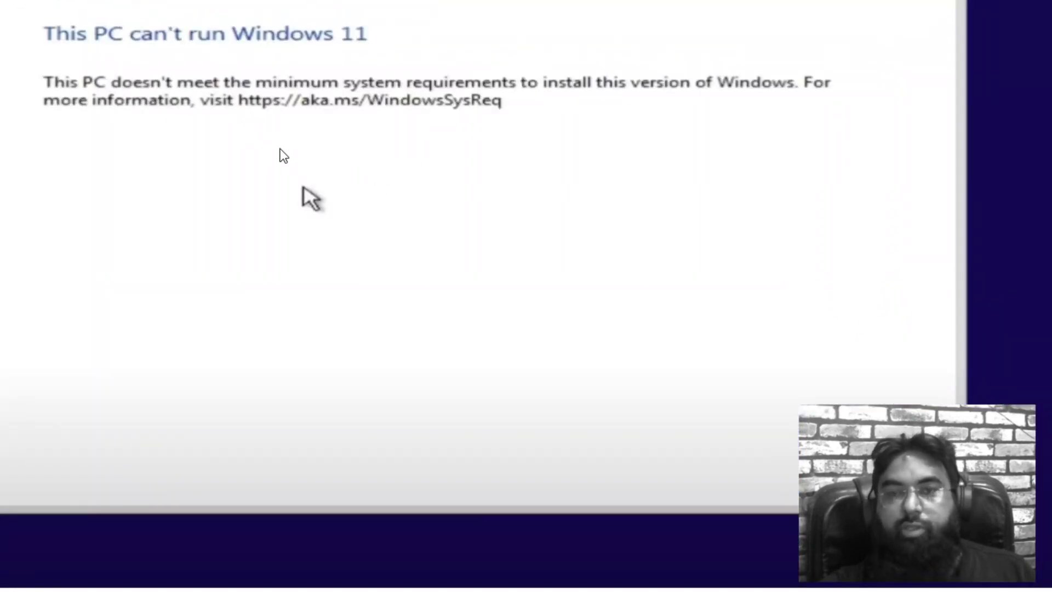
click(264, 149)
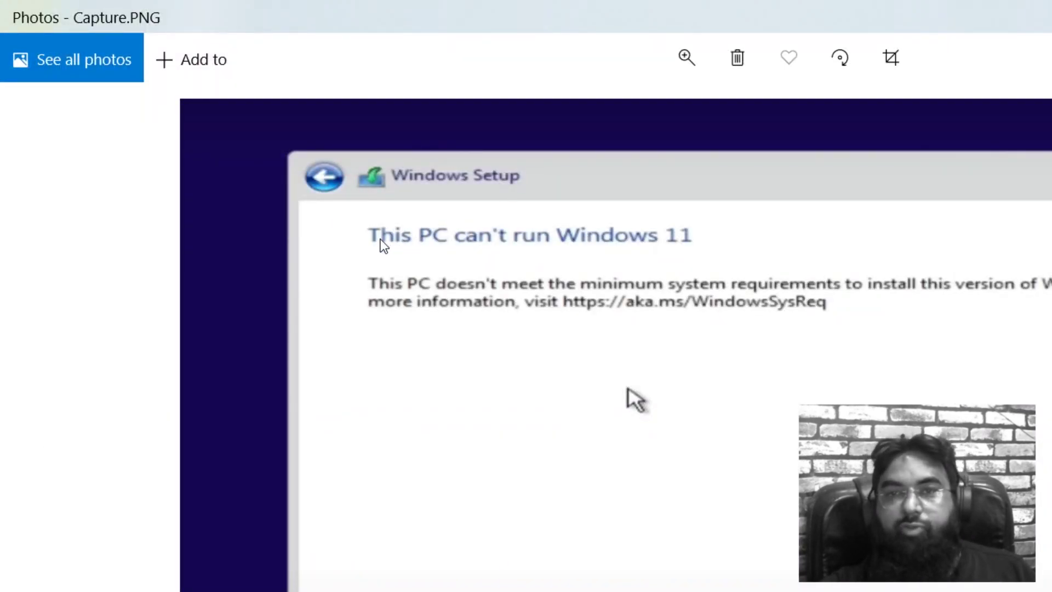
click(730, 355)
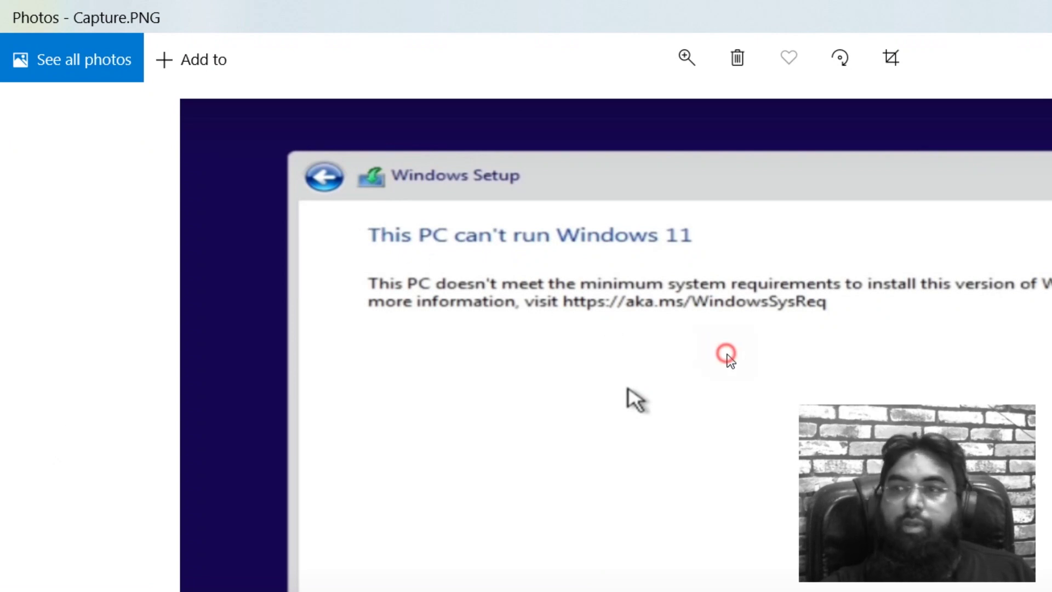
click(443, 253)
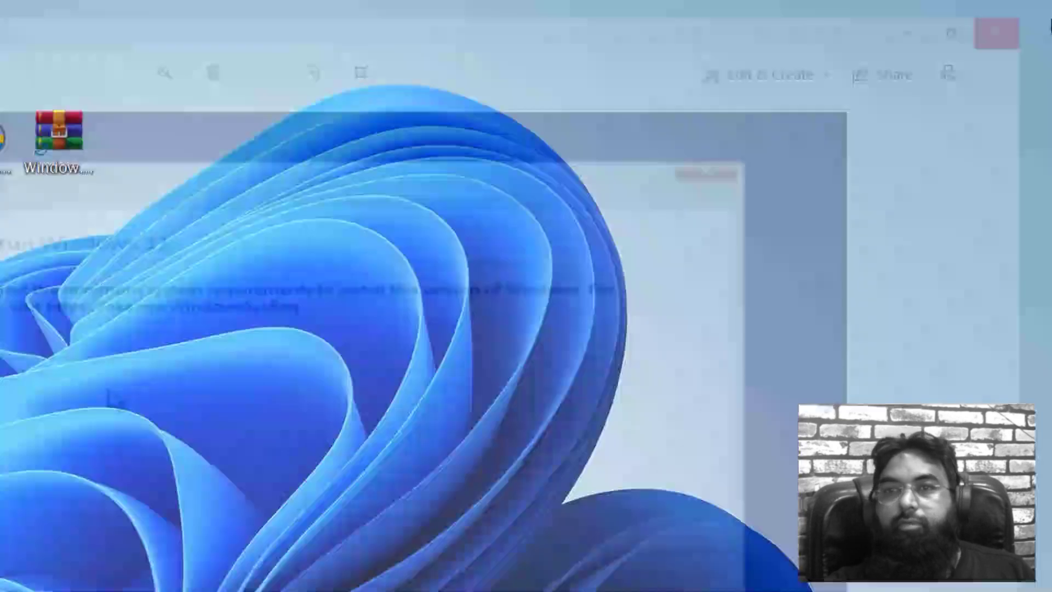
click(435, 386)
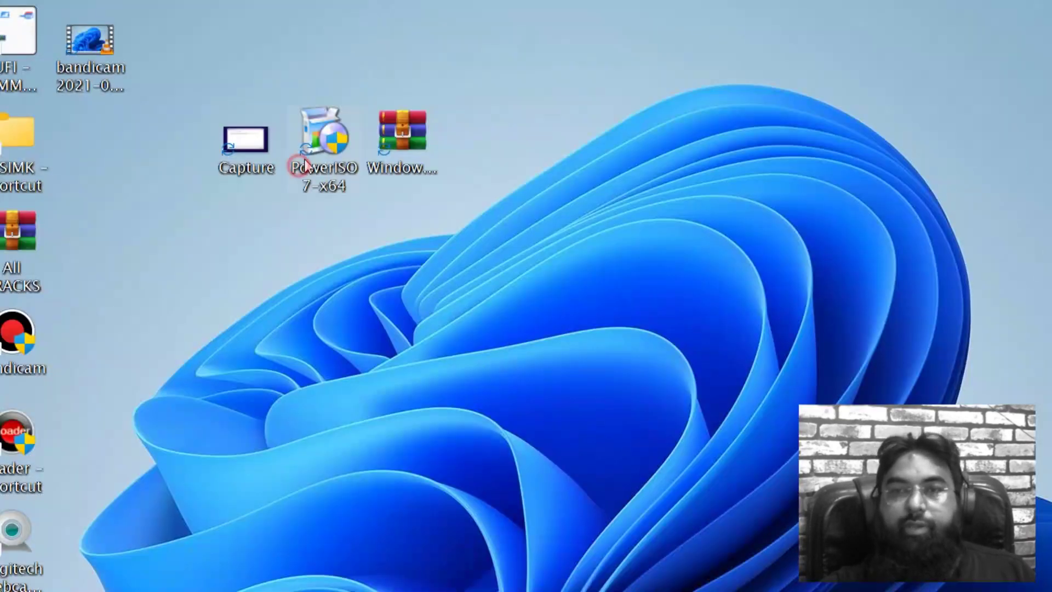
Try opening the Windows 10 ISO and check its .iso file type in Properties without changes.
click(328, 183)
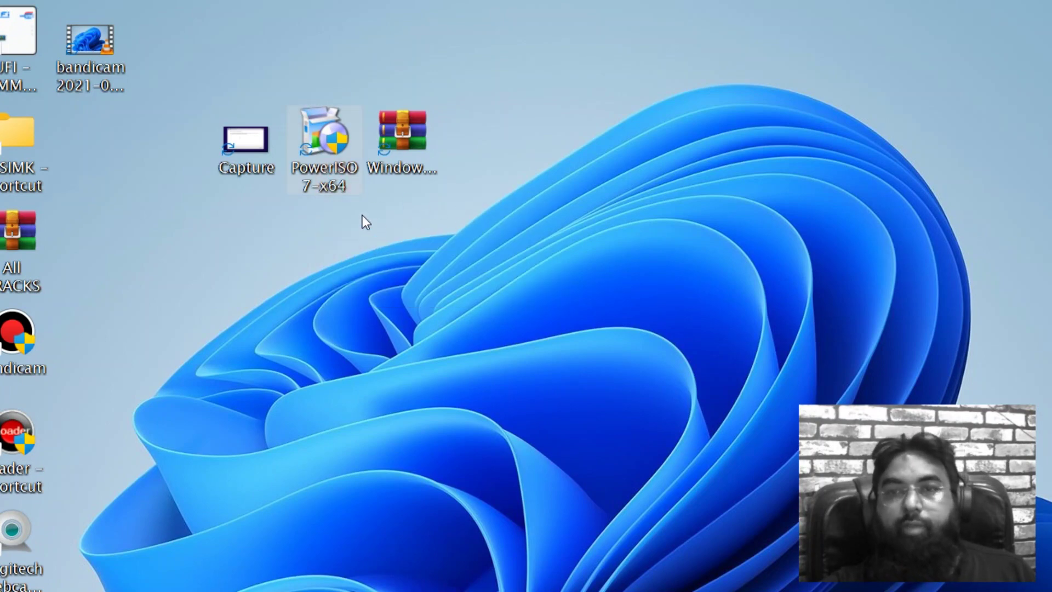
click(406, 170)
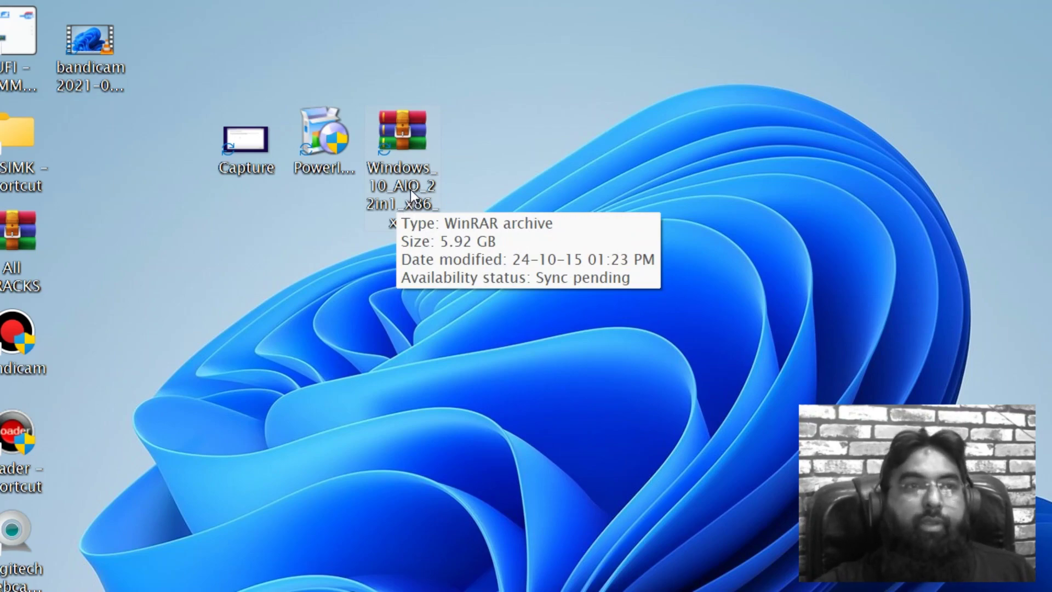
double_click(414, 184)
right_click(414, 184)
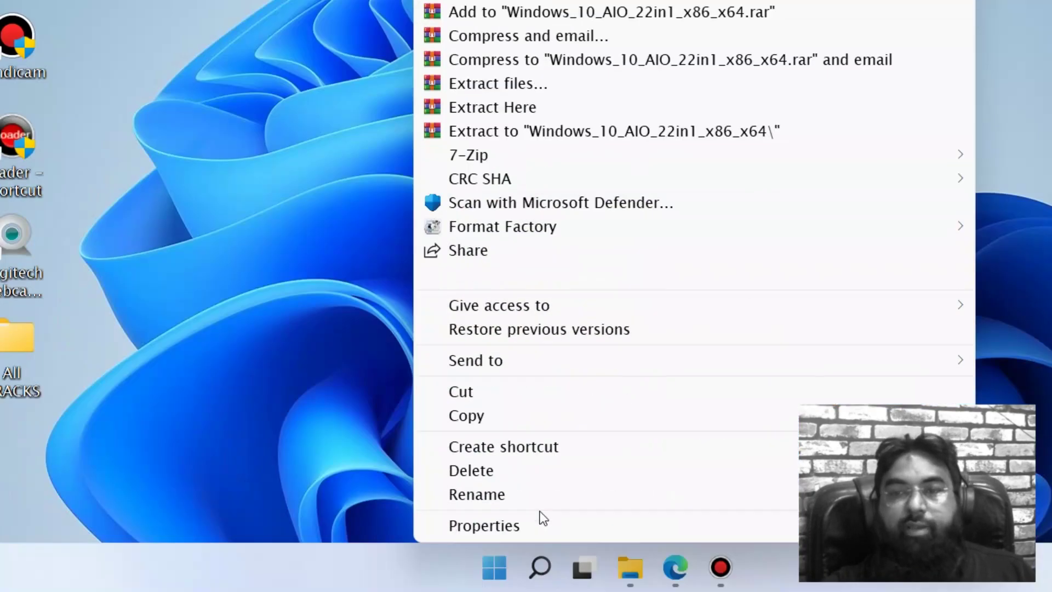
click(537, 528)
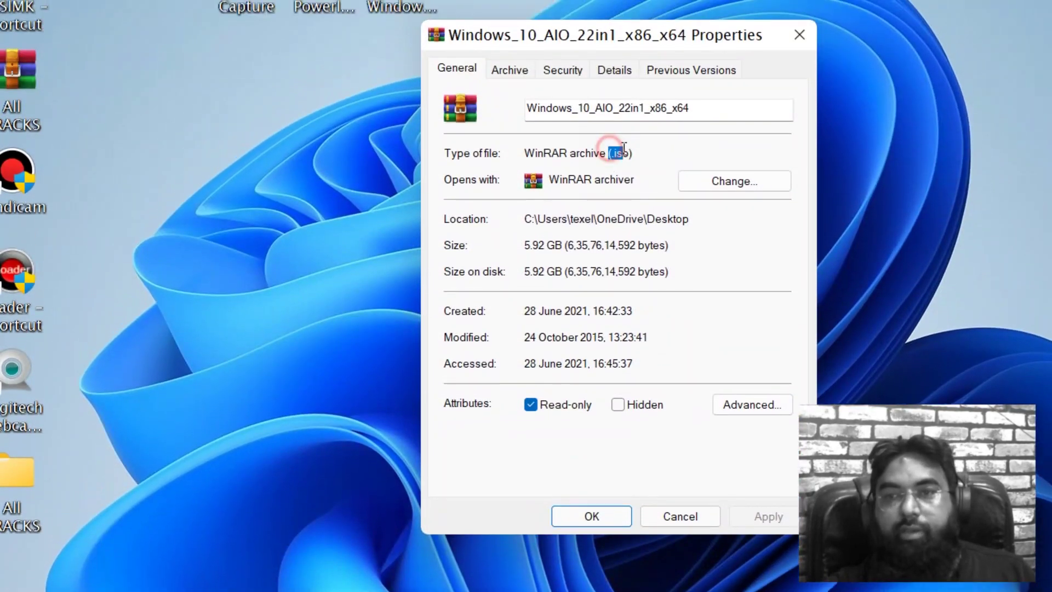
drag(609, 113, 642, 114)
click(642, 115)
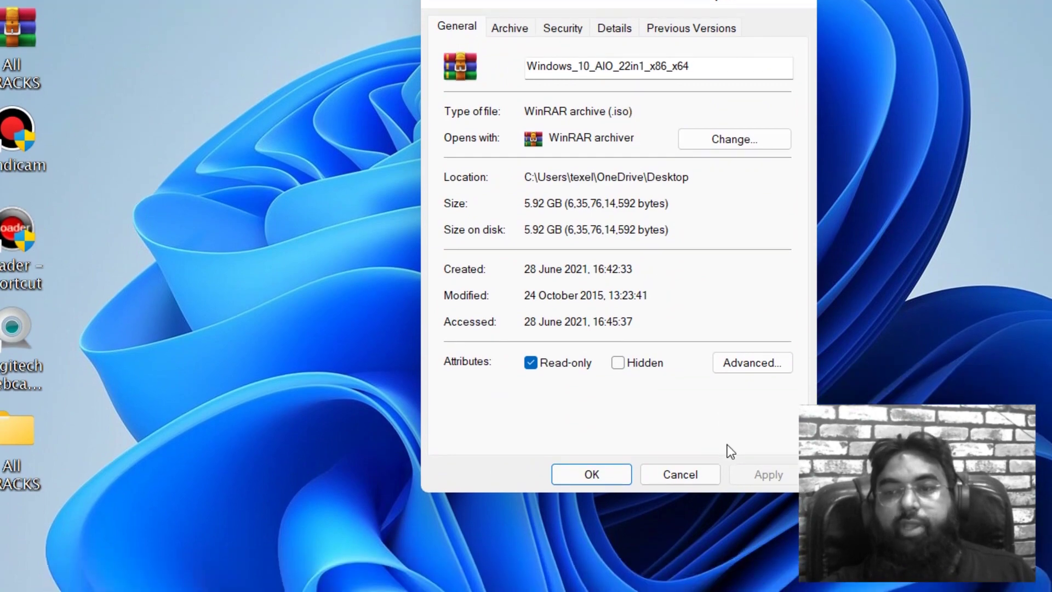
click(689, 521)
click(398, 34)
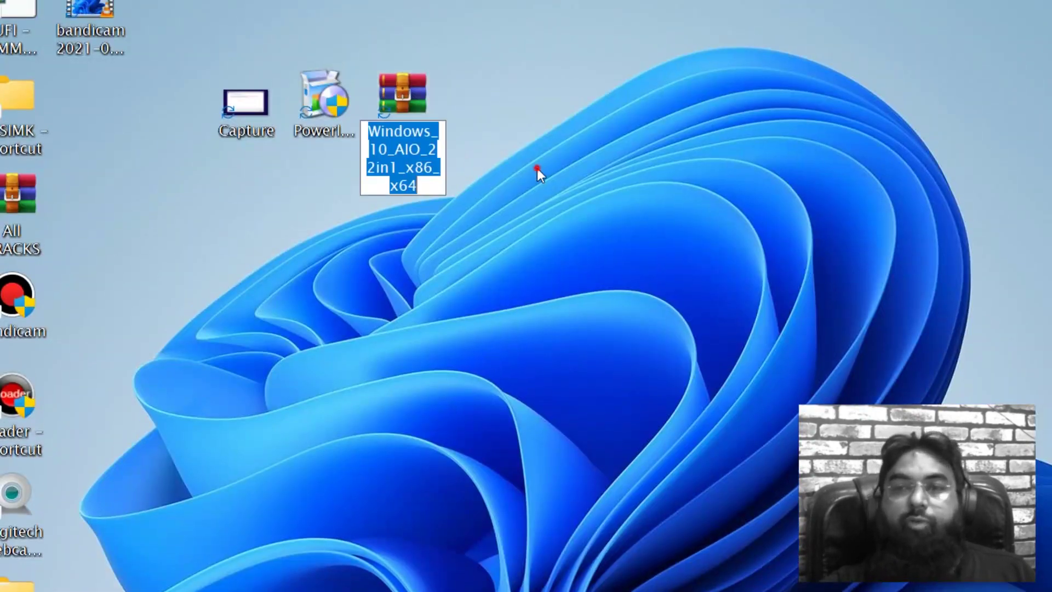
click(537, 168)
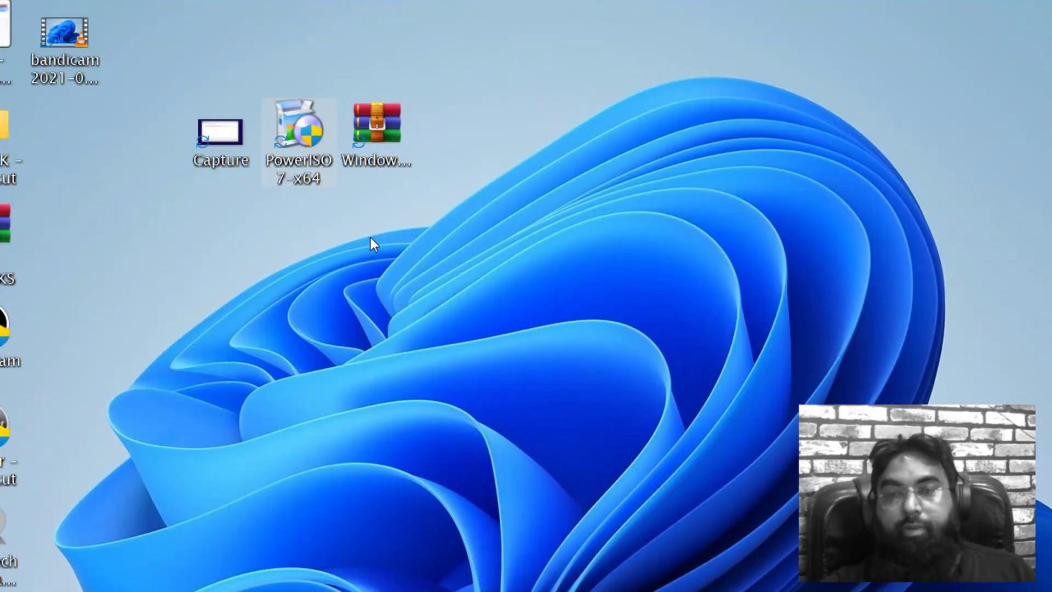
click(371, 239)
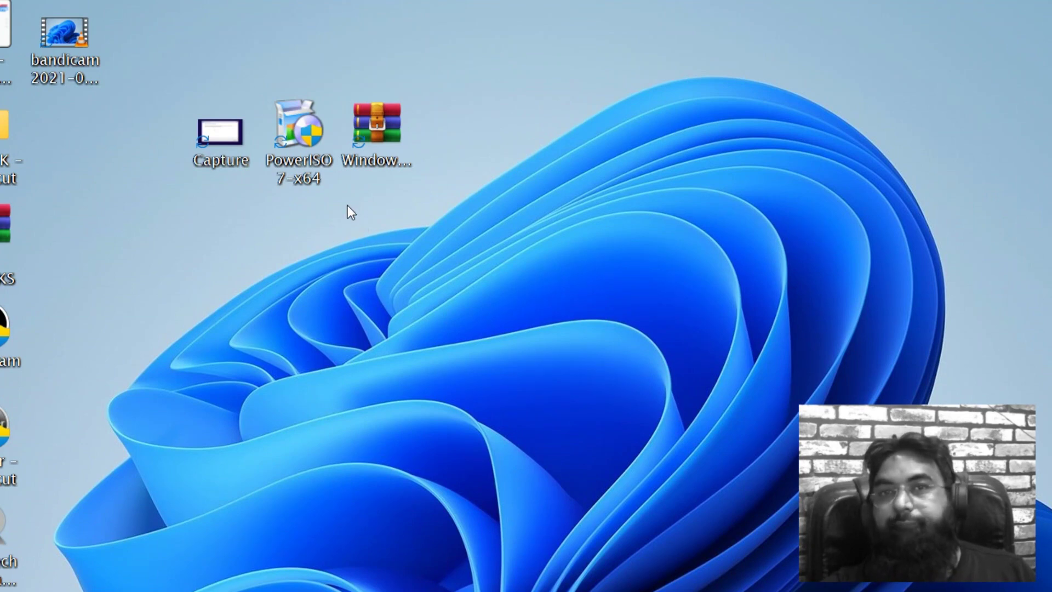
Install PowerISO 7.9 with default options, finish setup and close the thank-you page.
mouse_move(313, 169)
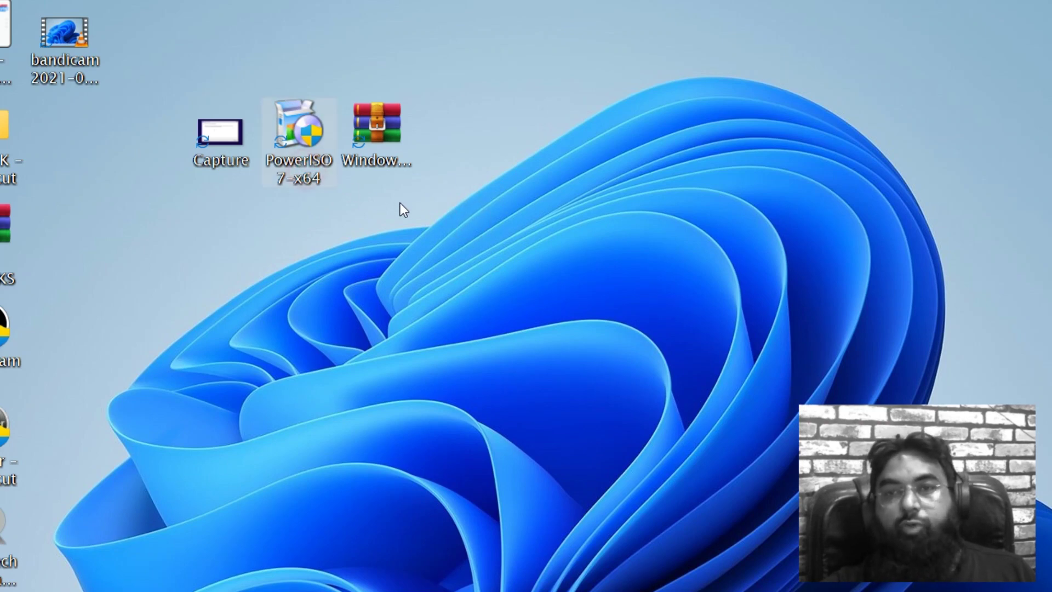
double_click(287, 159)
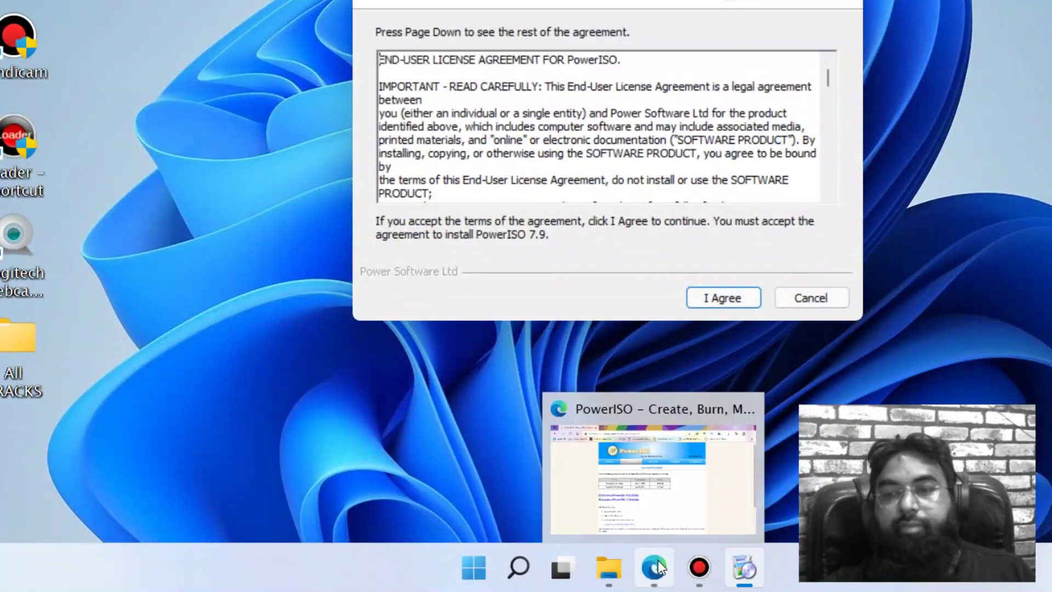
click(659, 565)
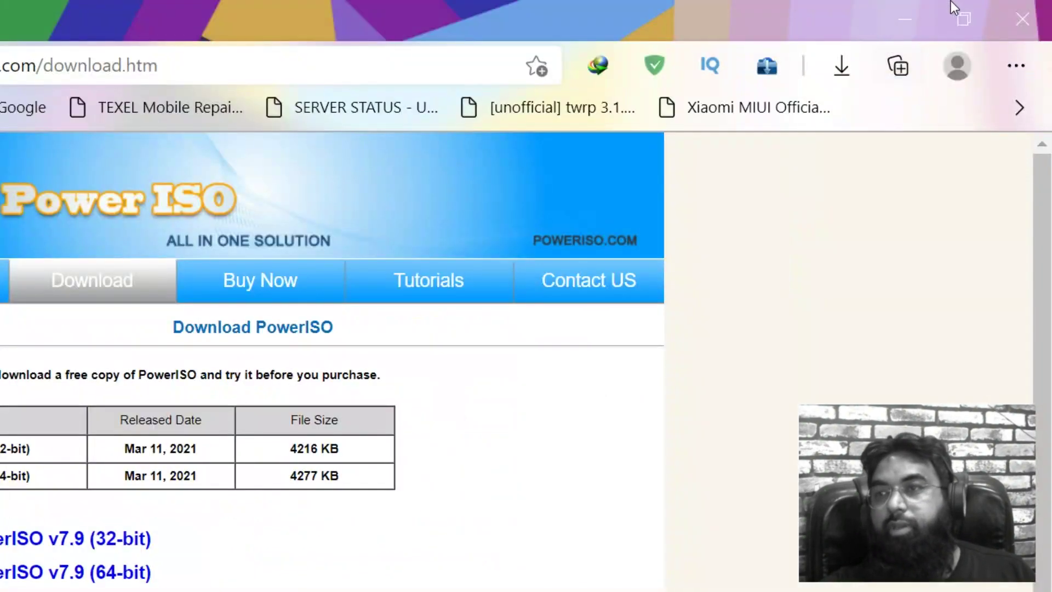
click(903, 20)
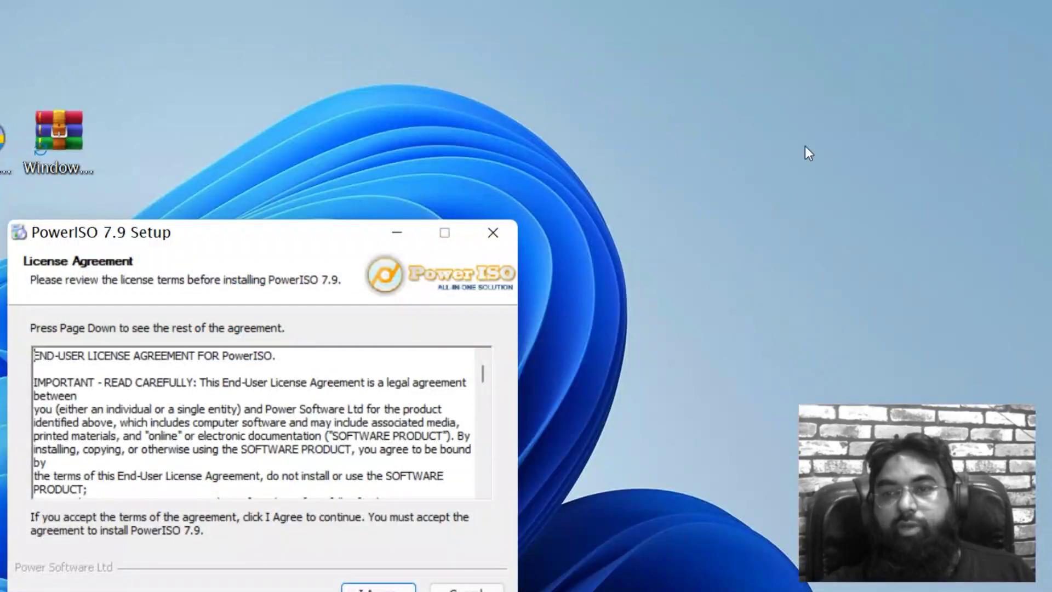
click(377, 444)
click(404, 444)
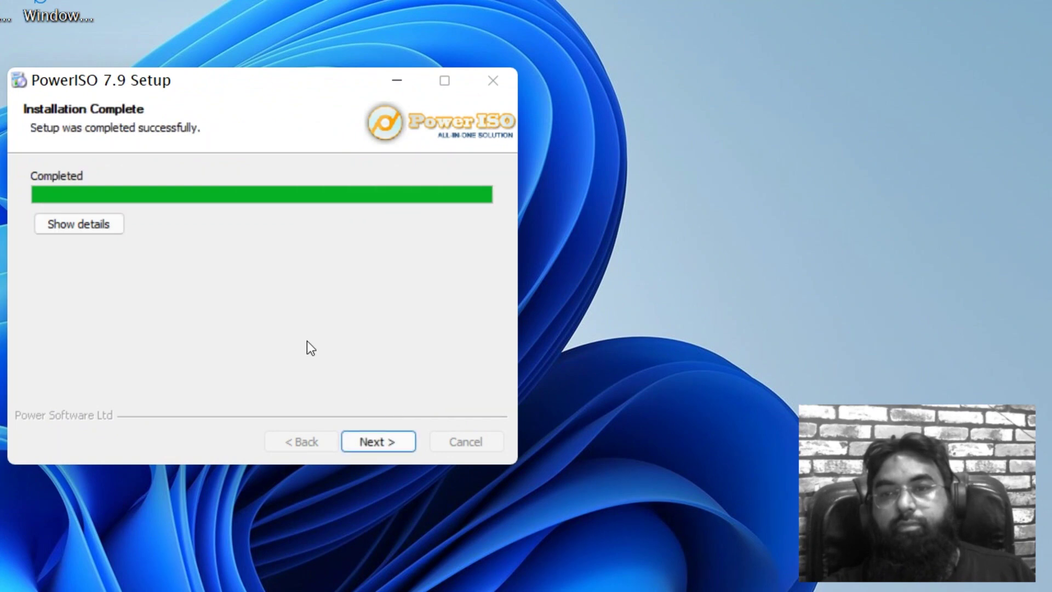
click(382, 447)
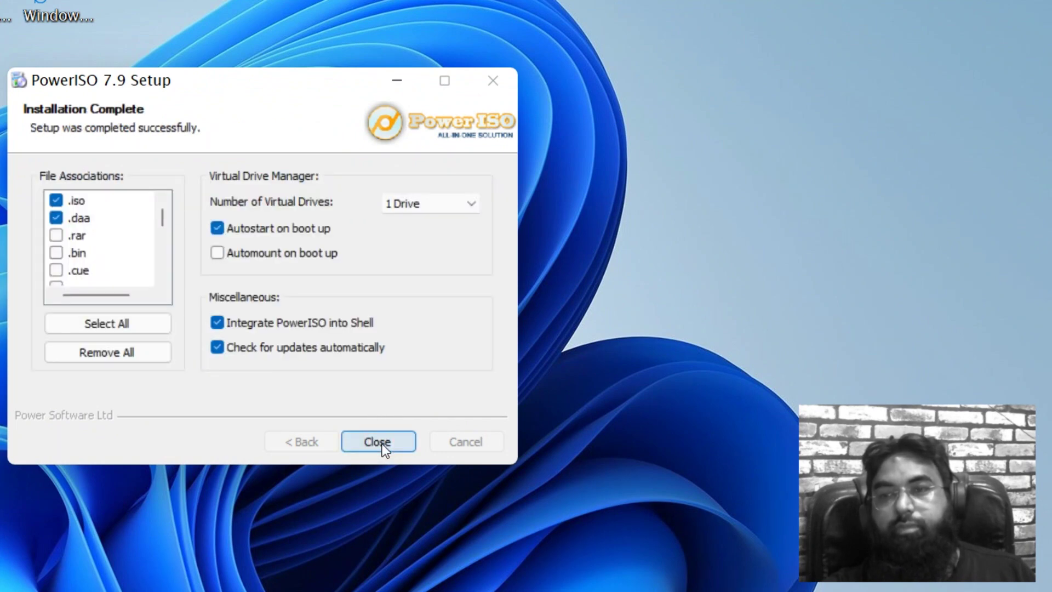
click(378, 442)
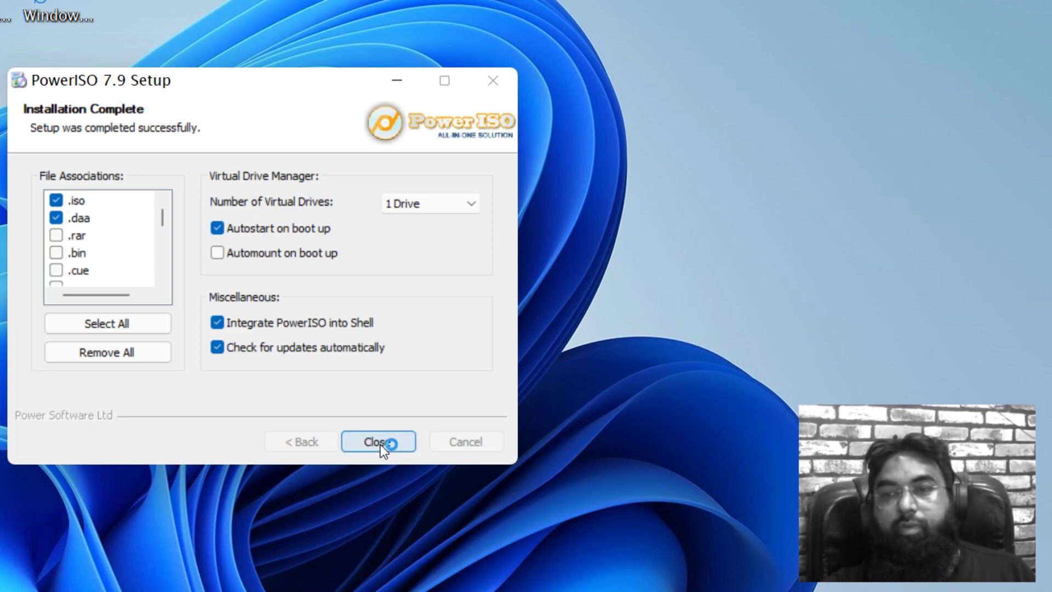
click(380, 445)
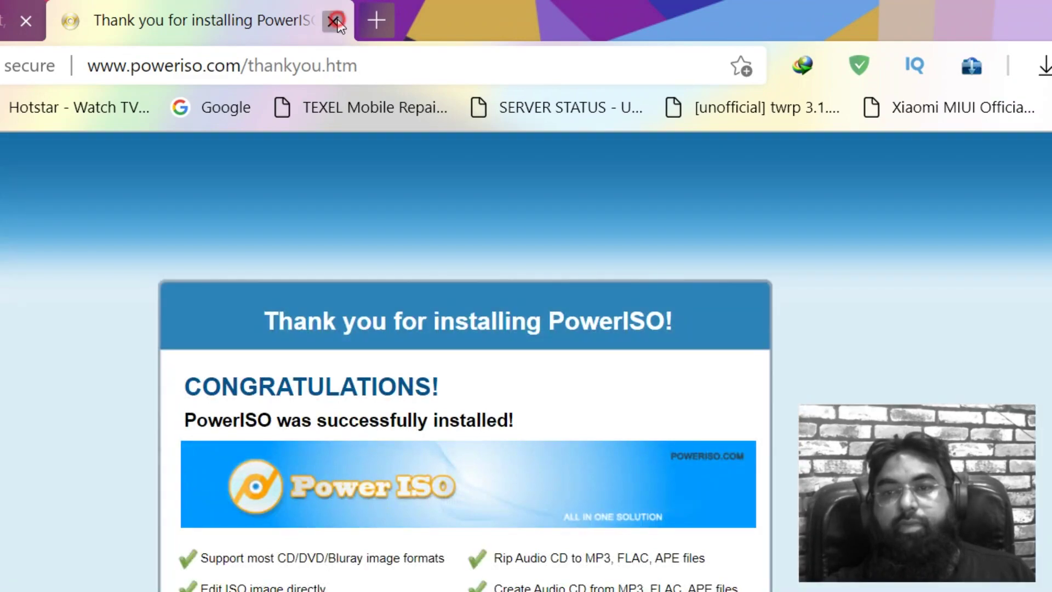
click(335, 21)
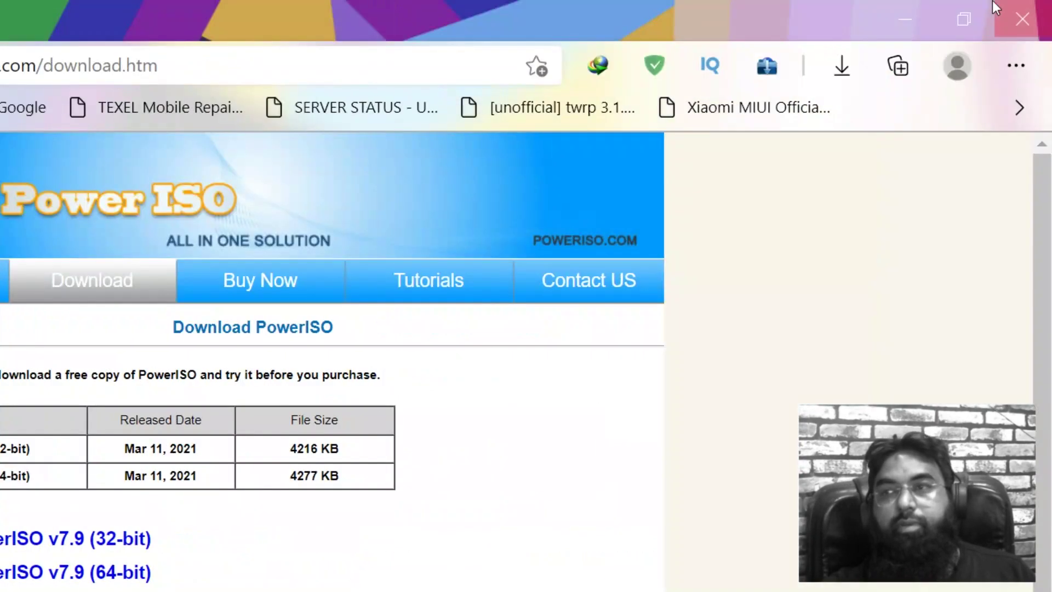
Close the browser, review the drives listed in This PC, then close that window.
click(1016, 11)
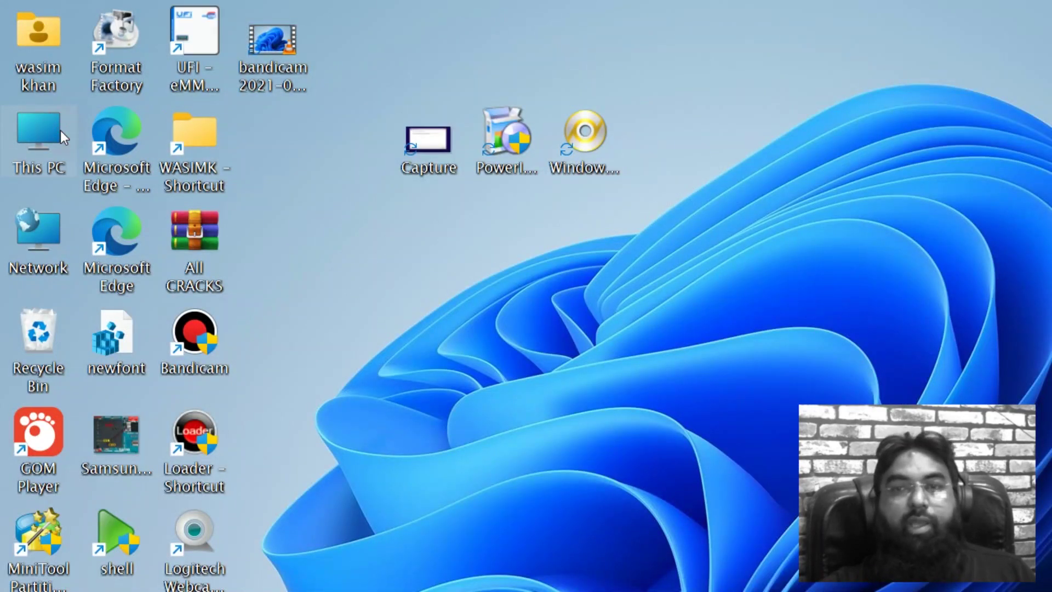
double_click(60, 131)
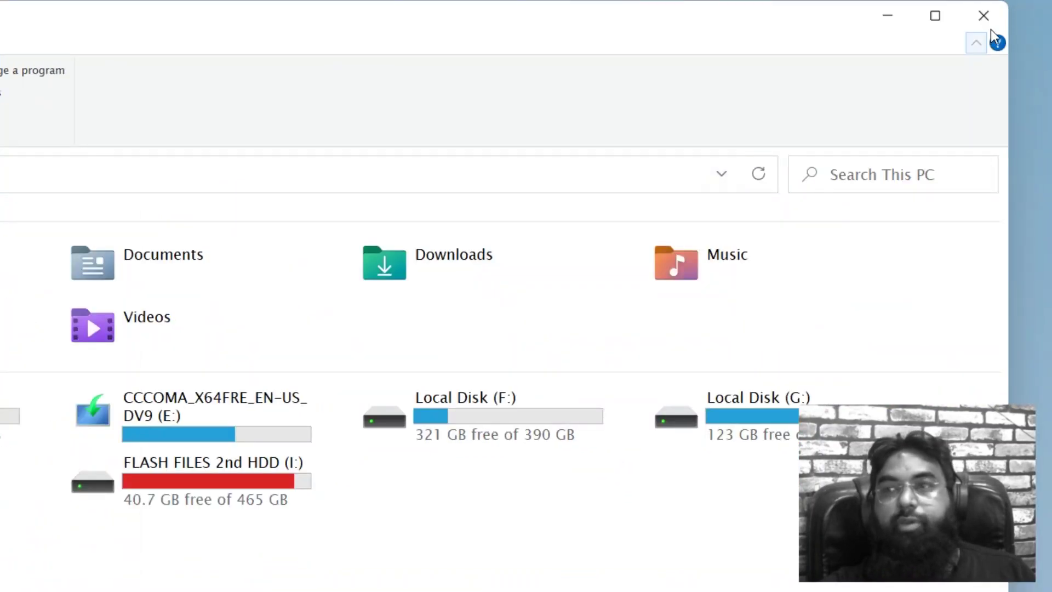
click(981, 15)
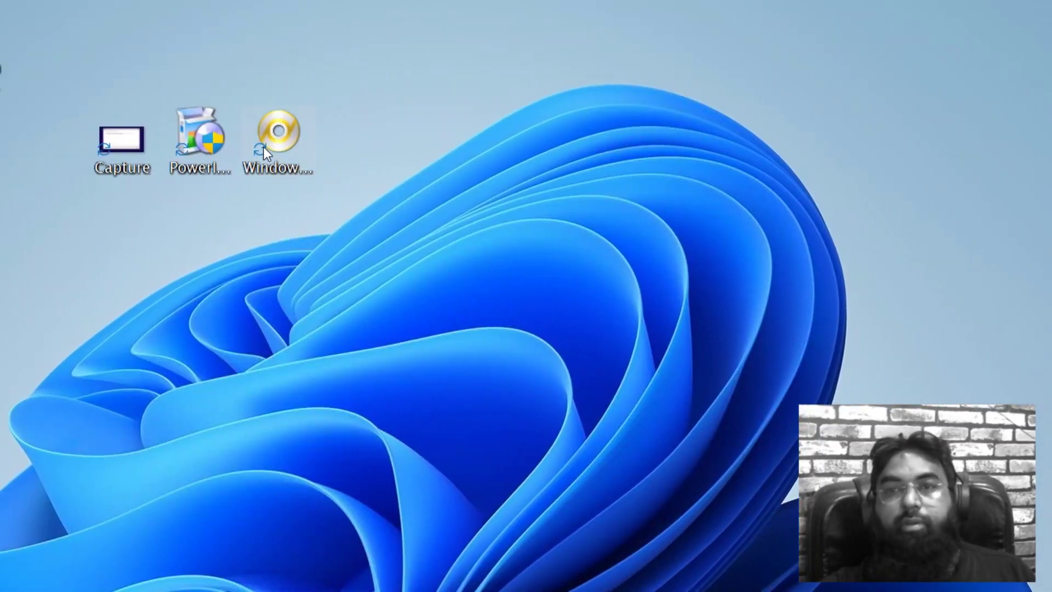
Set PowerISO to 1 virtual drive from the ISO's PowerISO submenu, prompting the restart notice.
right_click(264, 147)
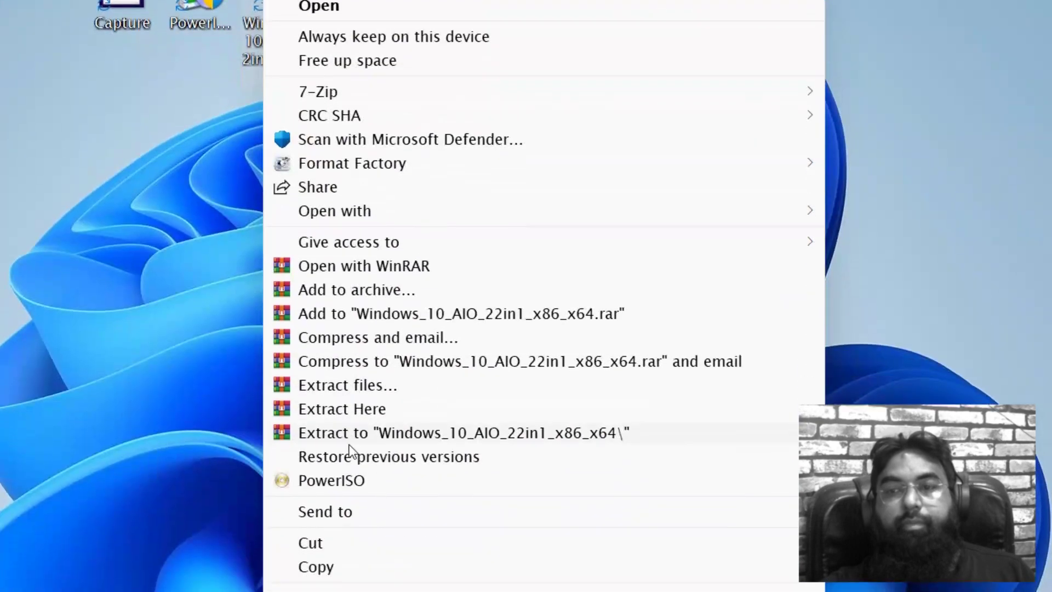
mouse_move(489, 445)
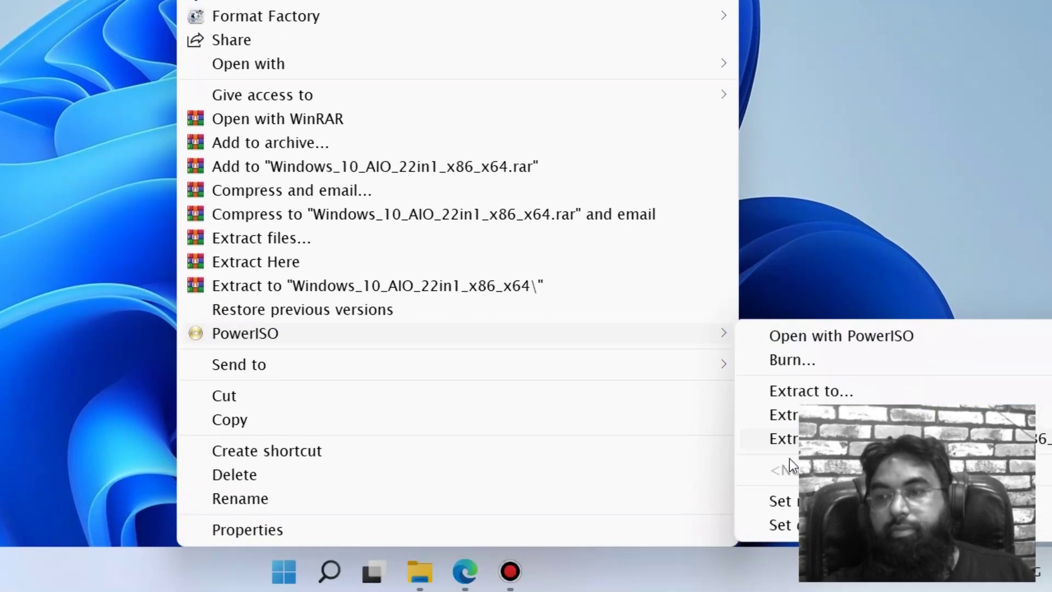
mouse_move(841, 503)
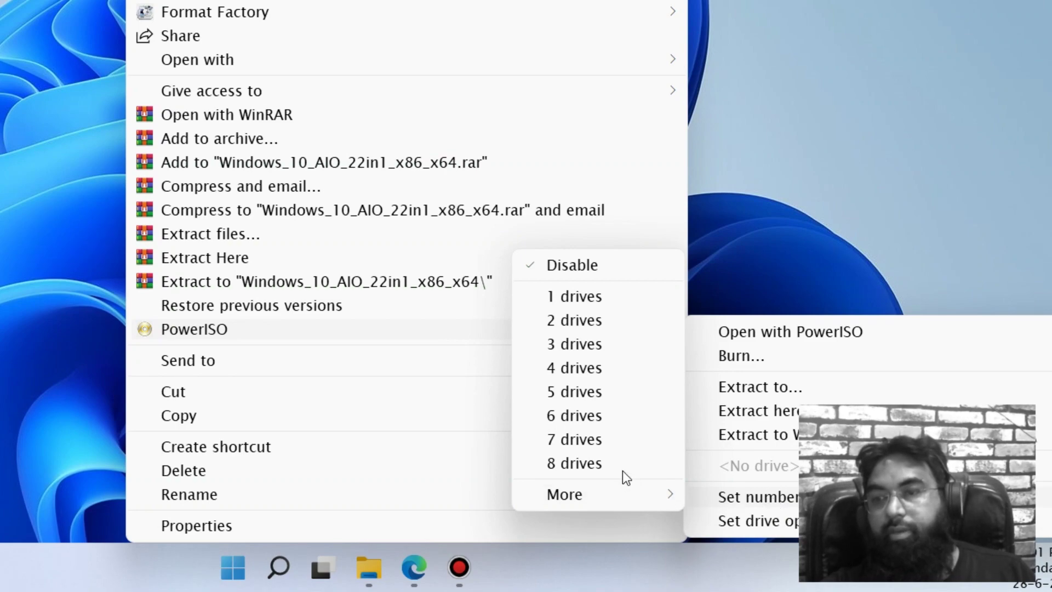
click(575, 298)
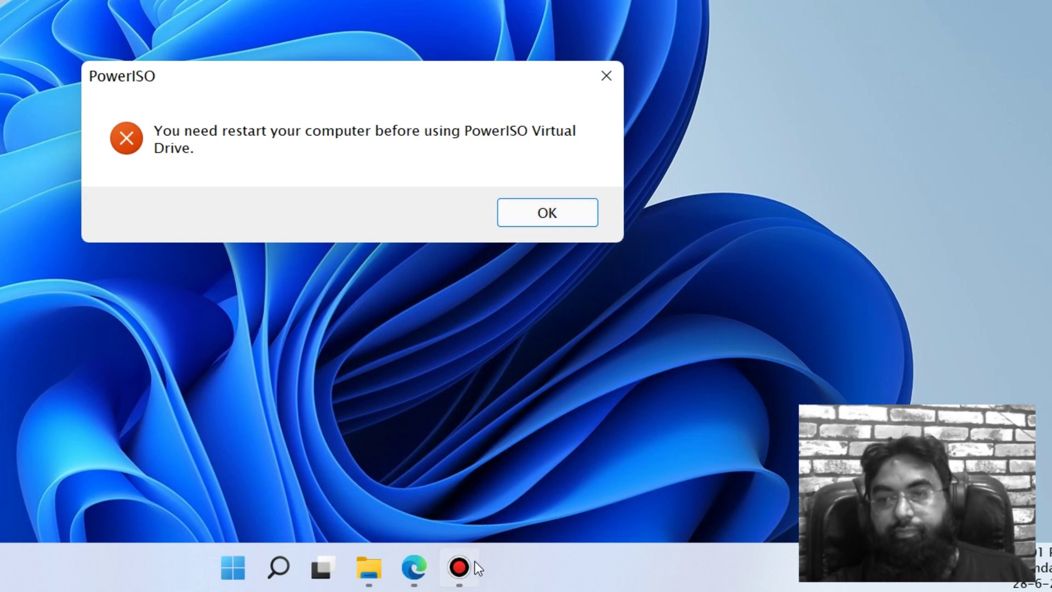
click(460, 568)
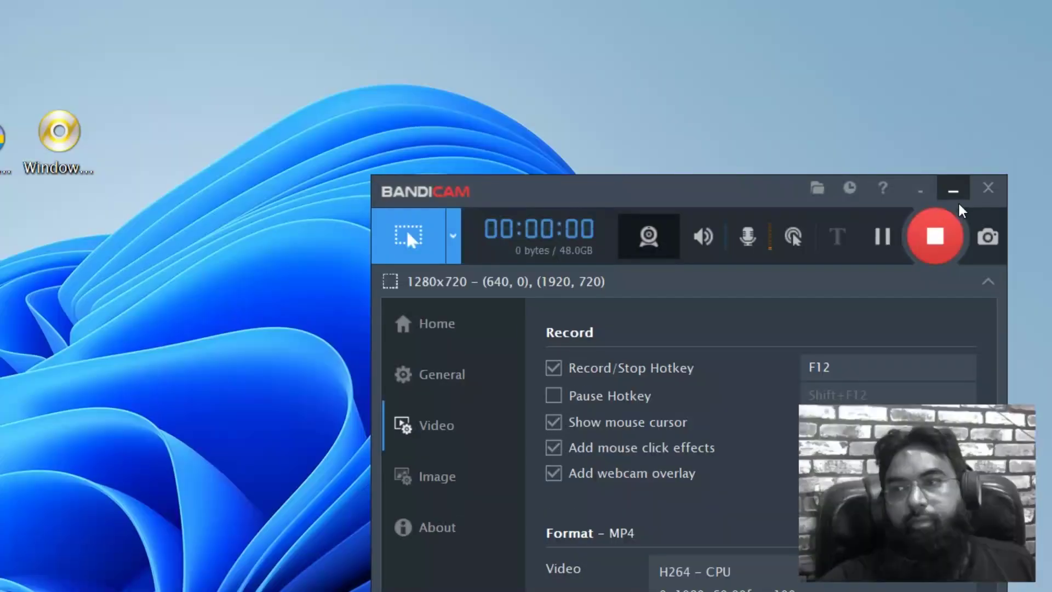
Minimise the open window, refresh the desktop and dismiss the ISO's context menu.
click(953, 188)
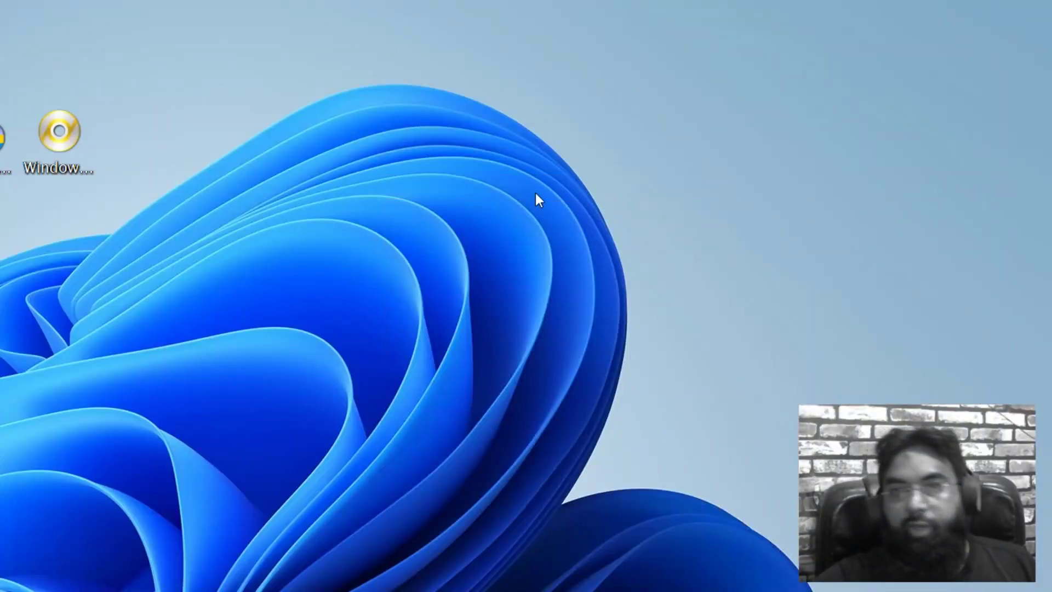
right_click(370, 199)
click(416, 263)
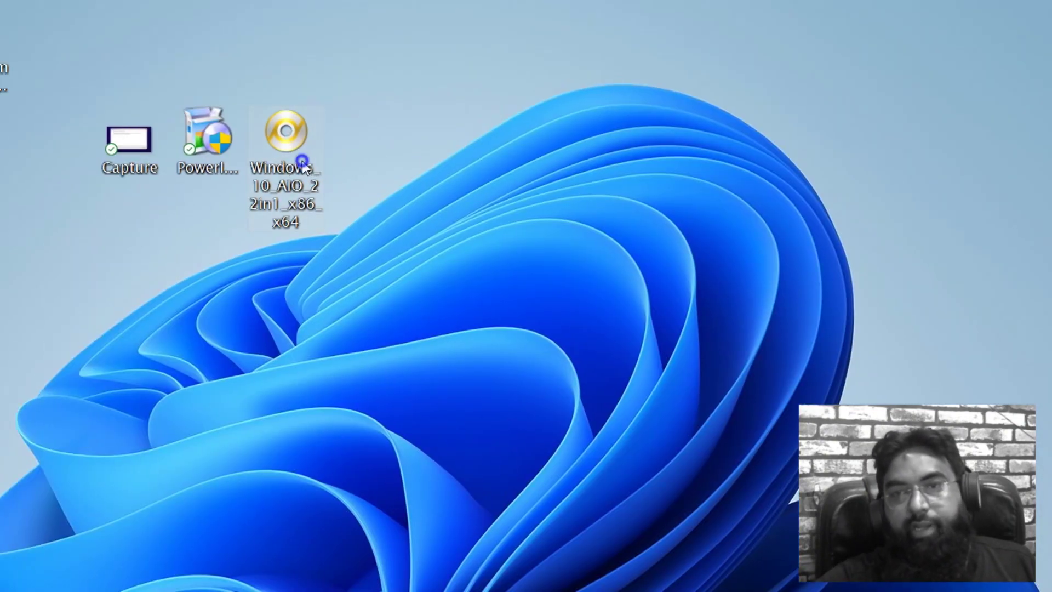
right_click(284, 161)
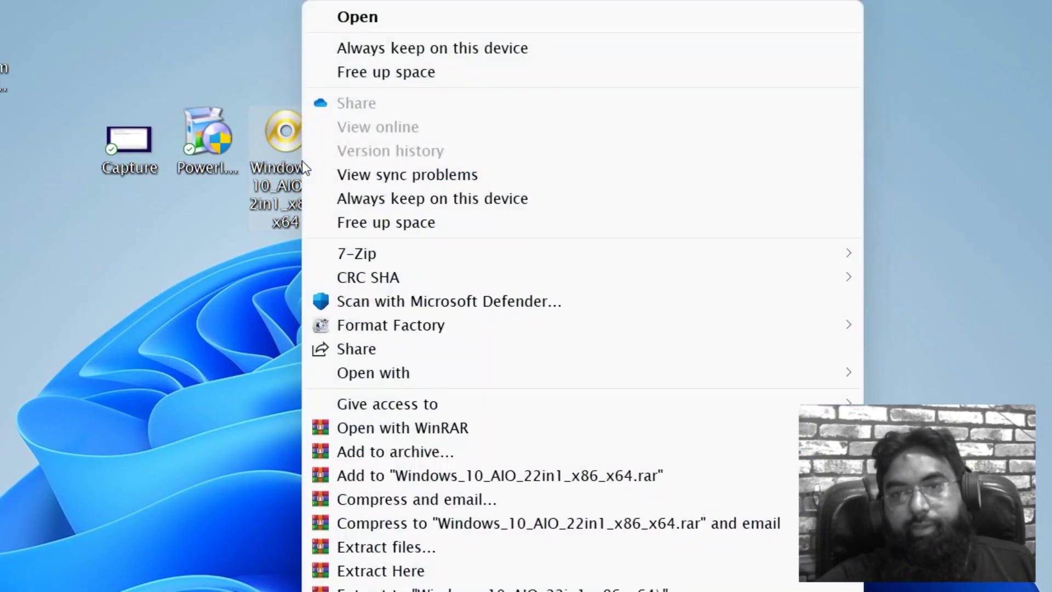
click(248, 238)
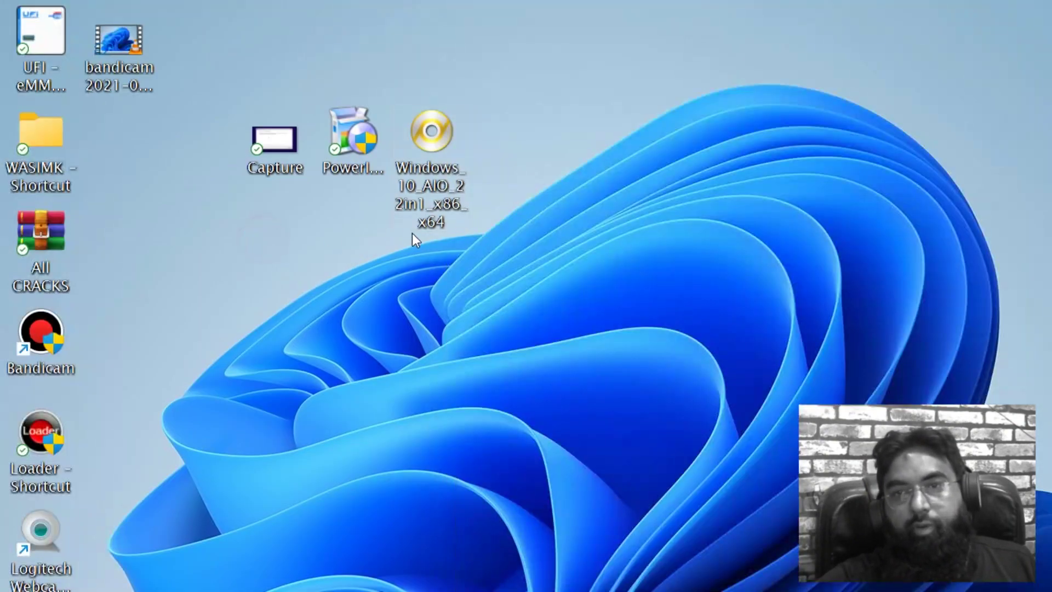
Mount the Windows 10 ISO with PowerISO's Mount image to drive and open This PC.
double_click(421, 192)
right_click(422, 192)
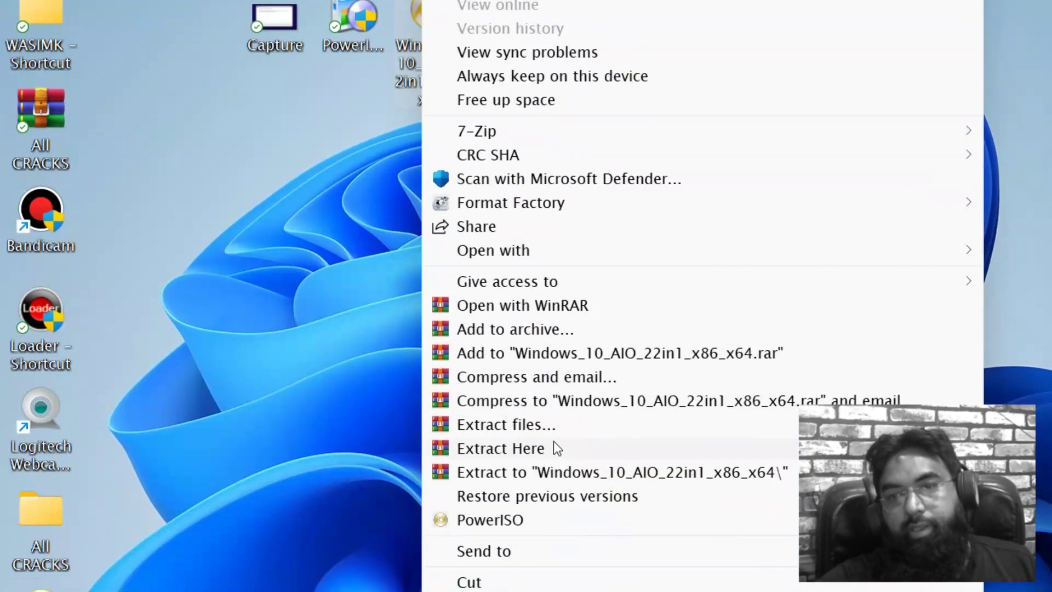
mouse_move(554, 445)
mouse_move(755, 445)
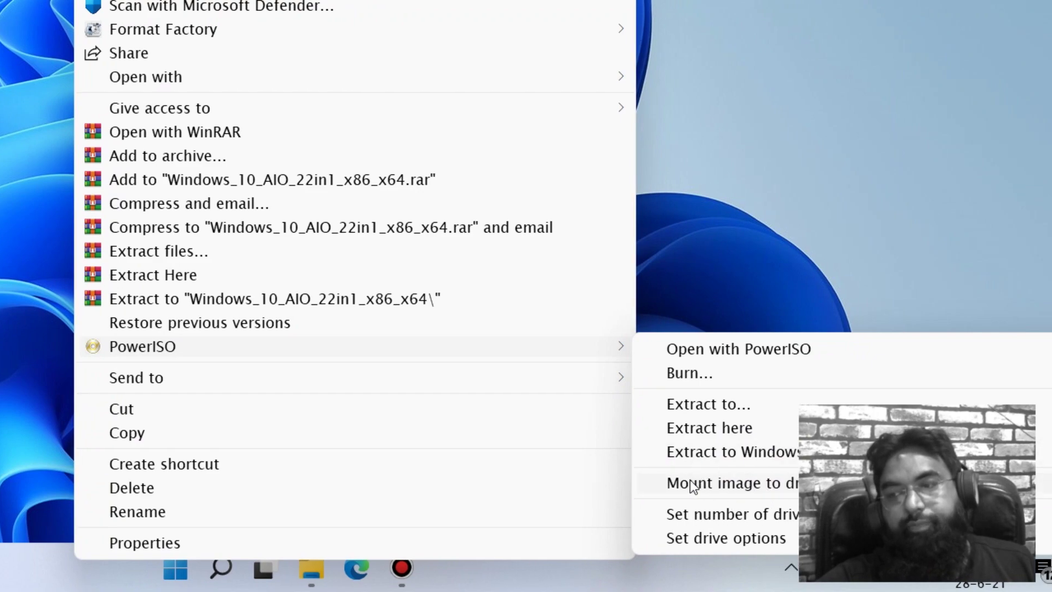
click(726, 484)
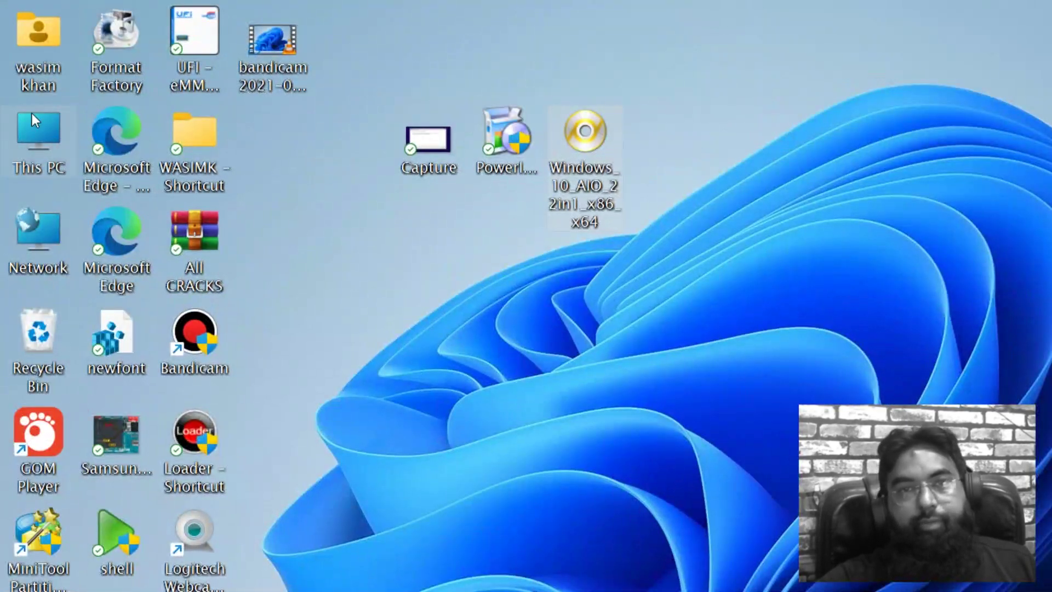
double_click(34, 136)
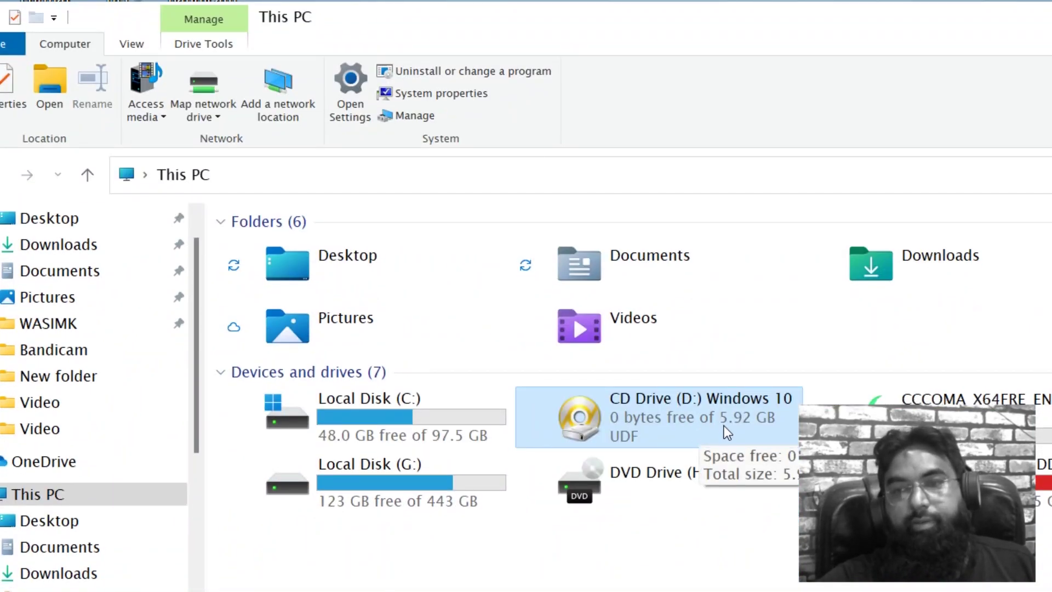
Open CD Drive (D:) Windows 10 and then its x64 folder.
double_click(677, 427)
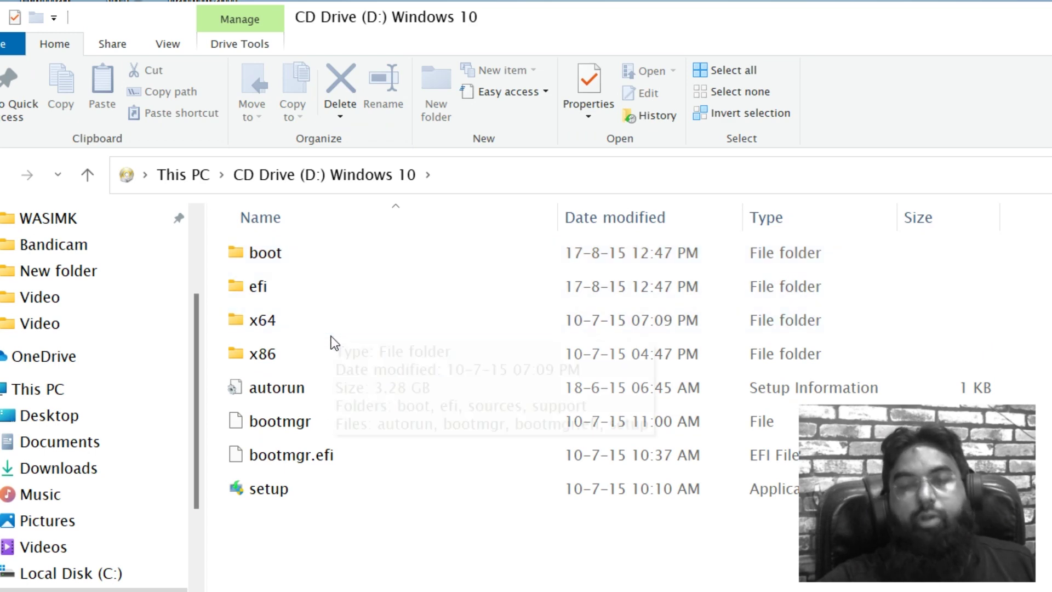
mouse_move(316, 362)
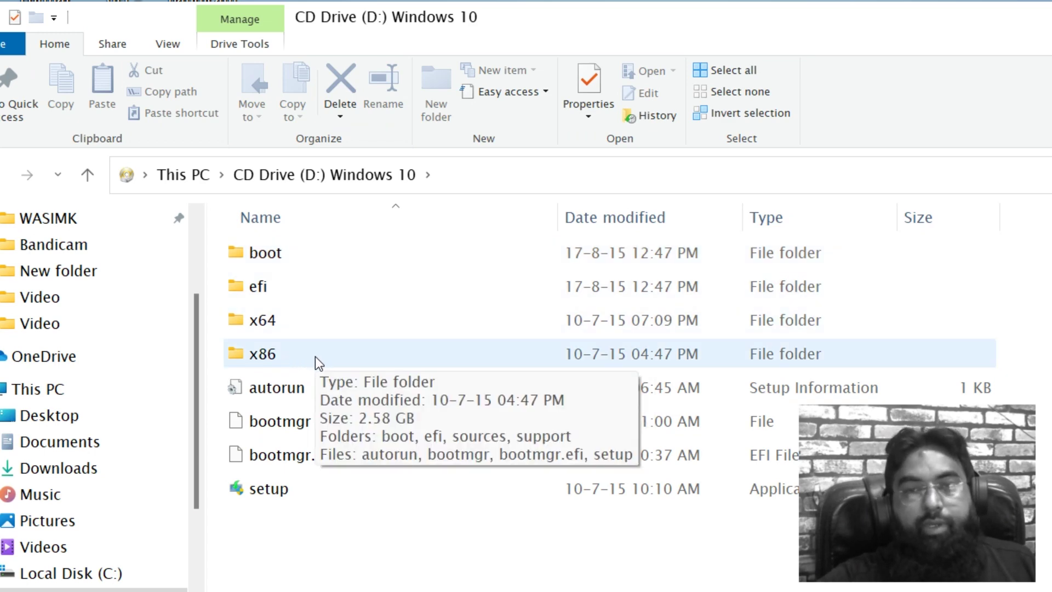
double_click(292, 326)
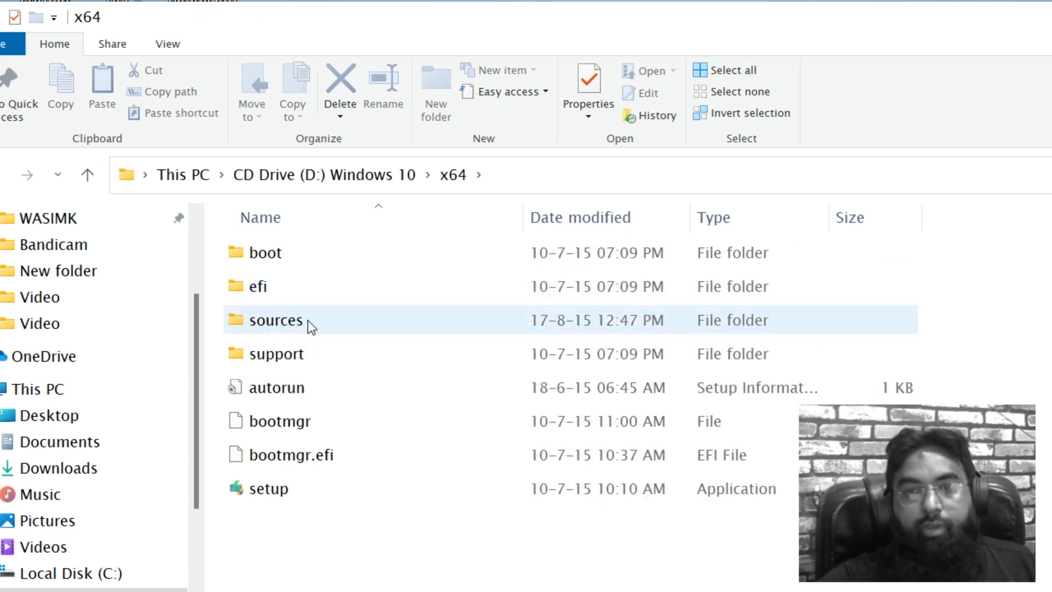
Open the sources folder, sort files by size largest first and widen the Size column.
double_click(306, 332)
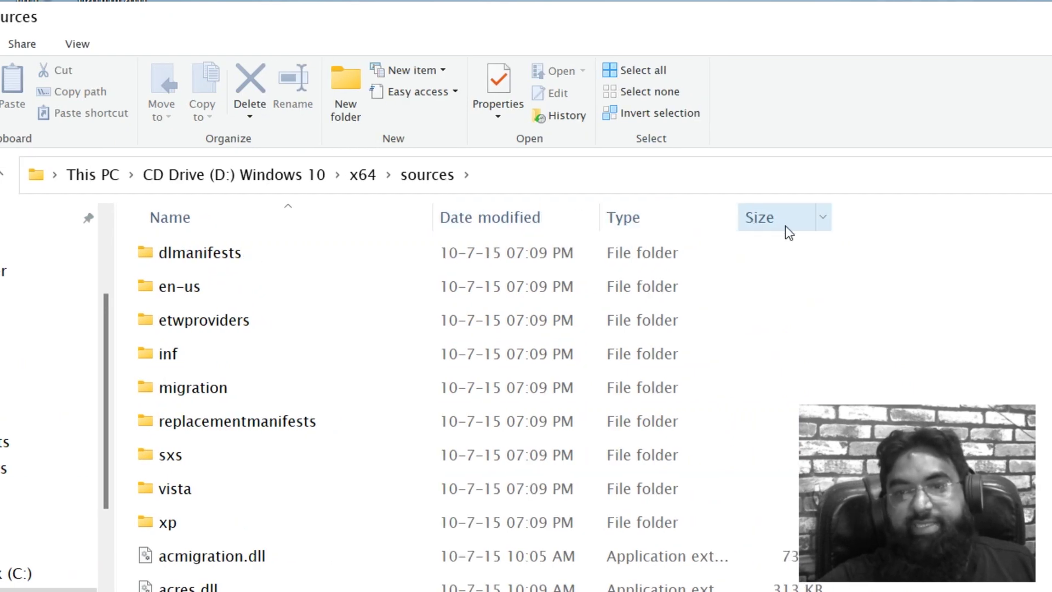
click(785, 226)
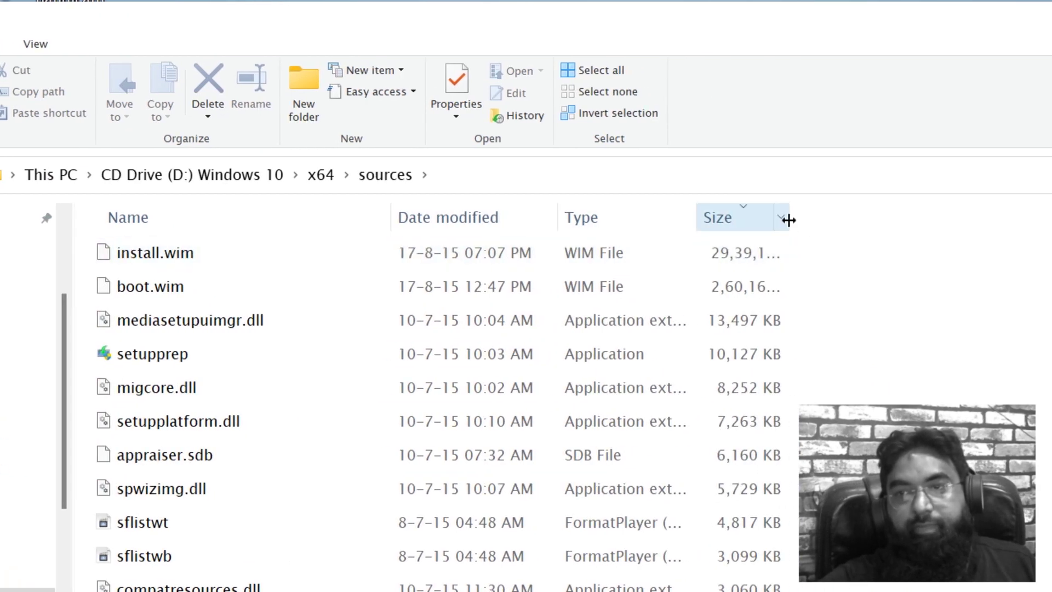
drag(789, 220, 975, 220)
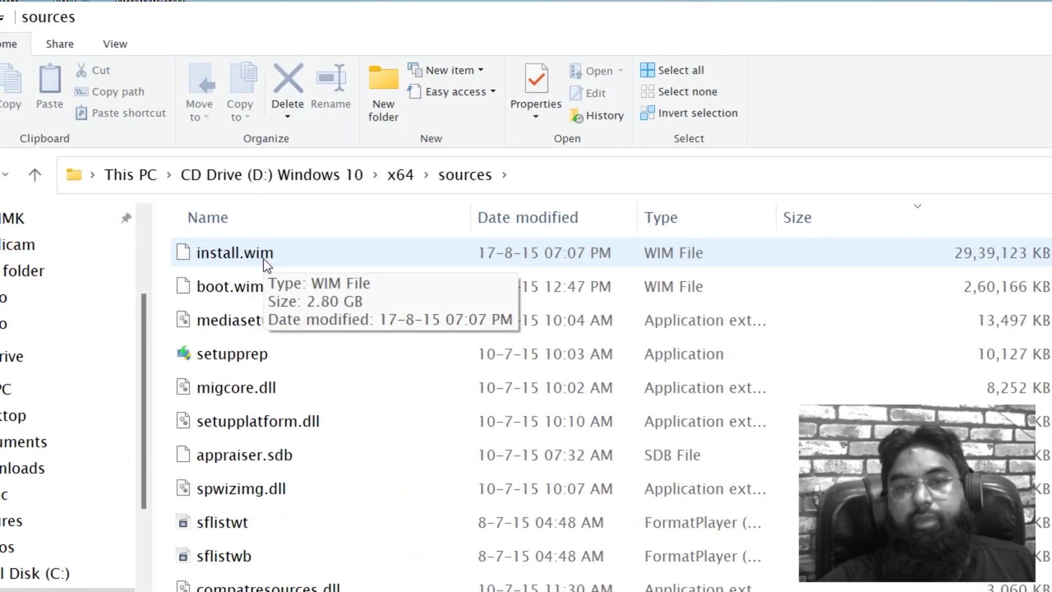
Copy all sources files except install.wim, then minimise the window.
mouse_move(311, 262)
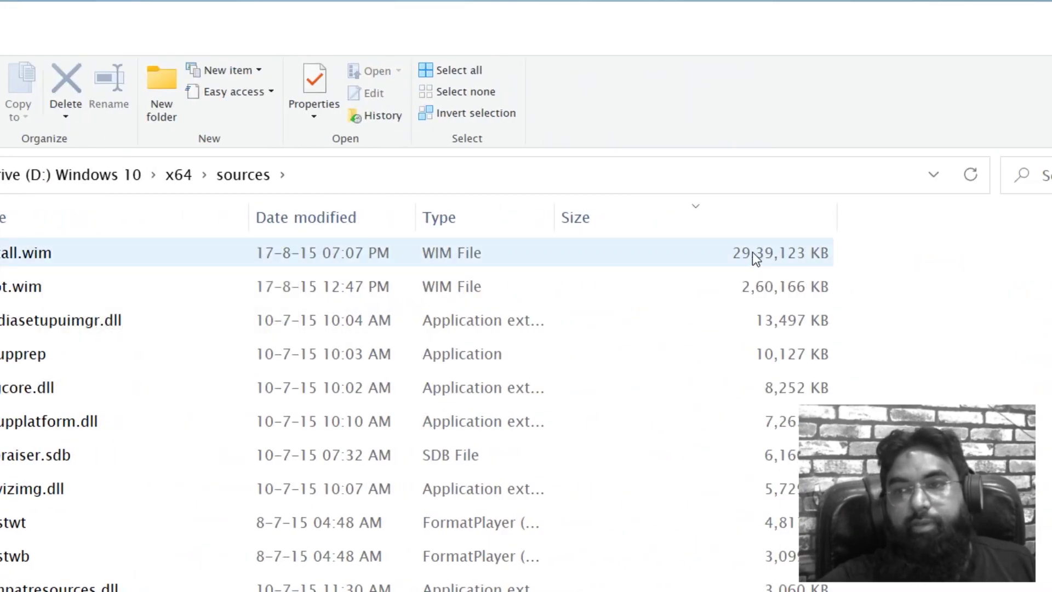
click(52, 256)
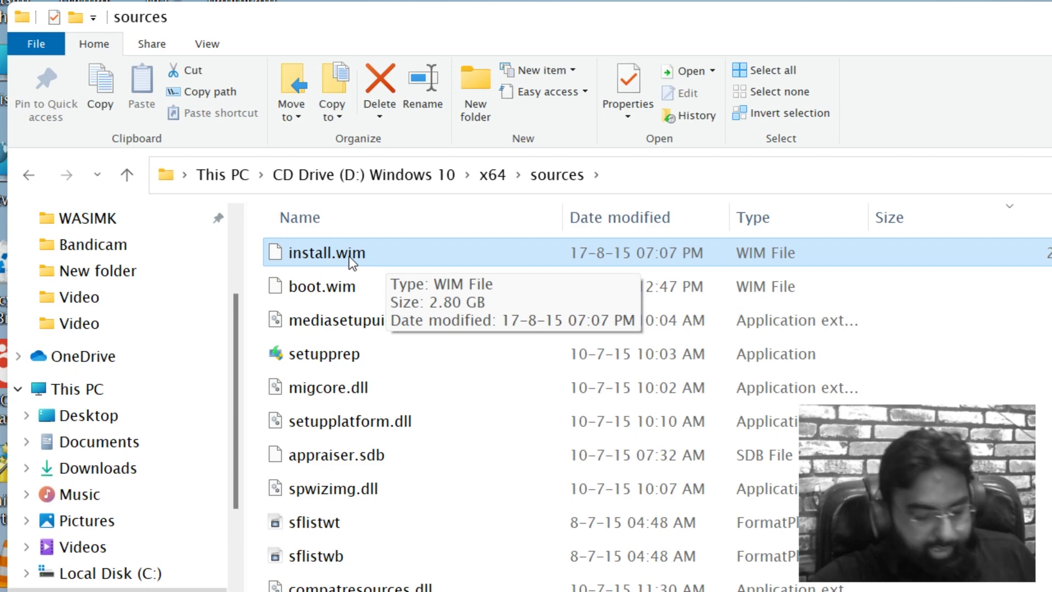
key(ctrl+a)
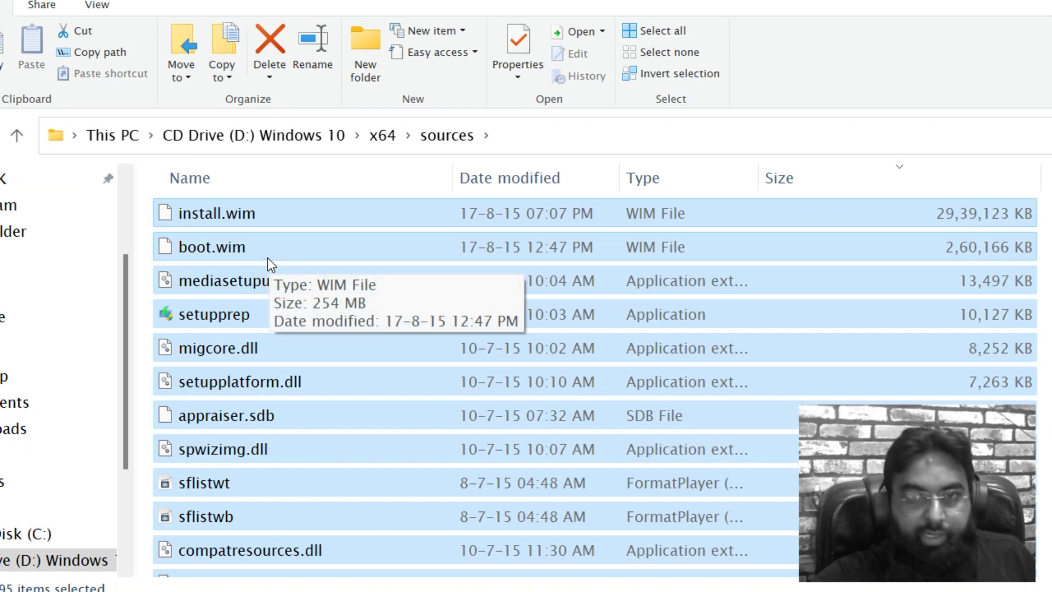
ctrl+click(264, 215)
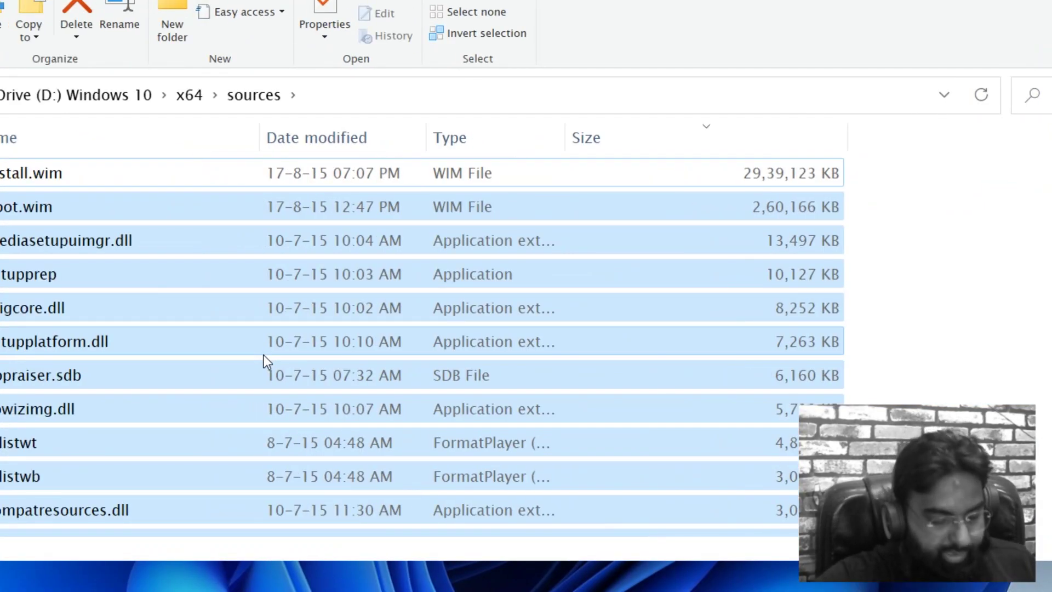
right_click(172, 235)
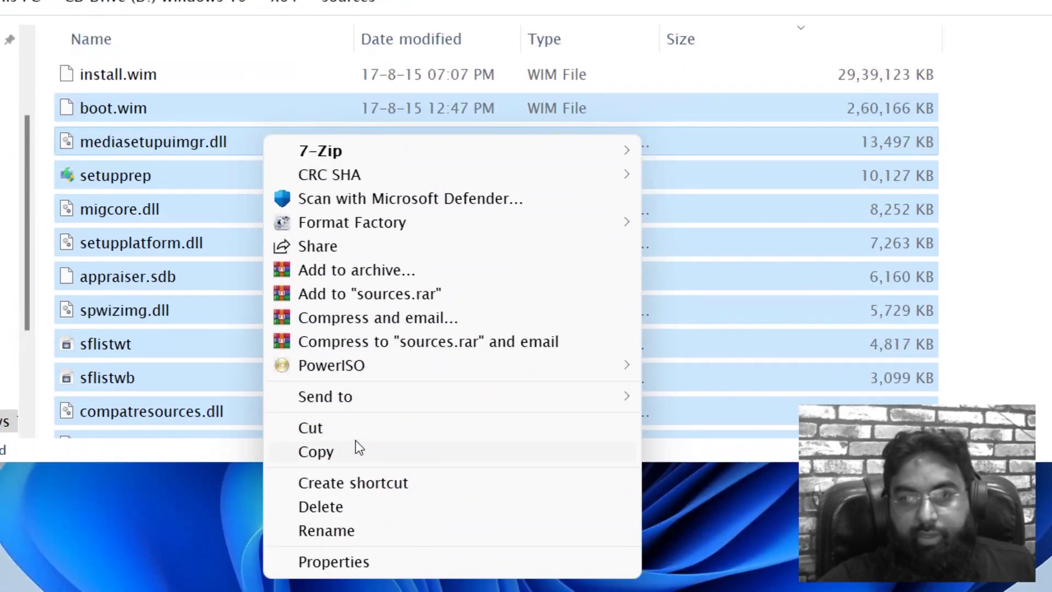
click(357, 446)
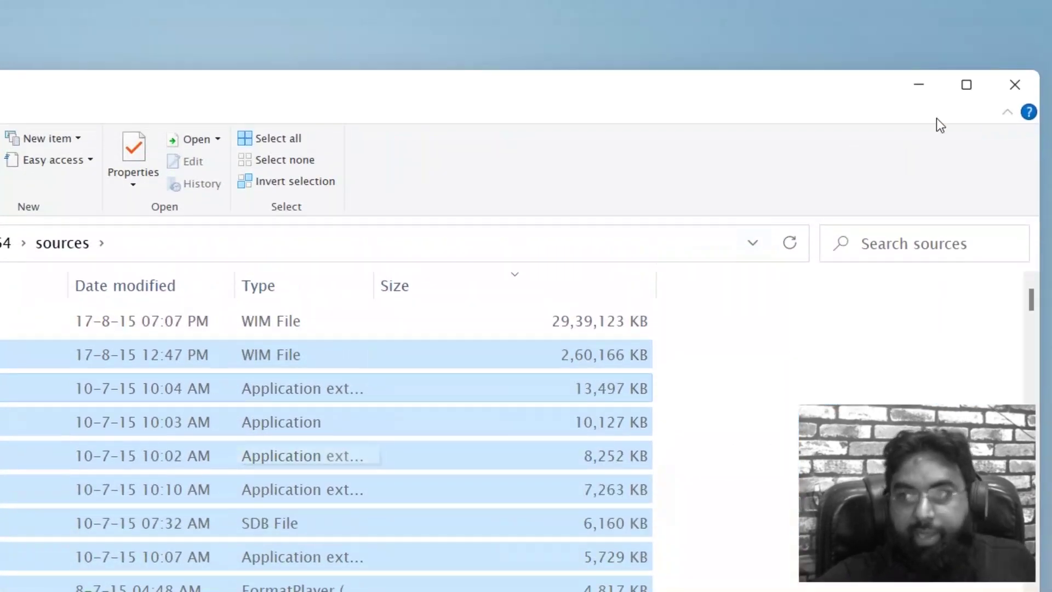
click(918, 86)
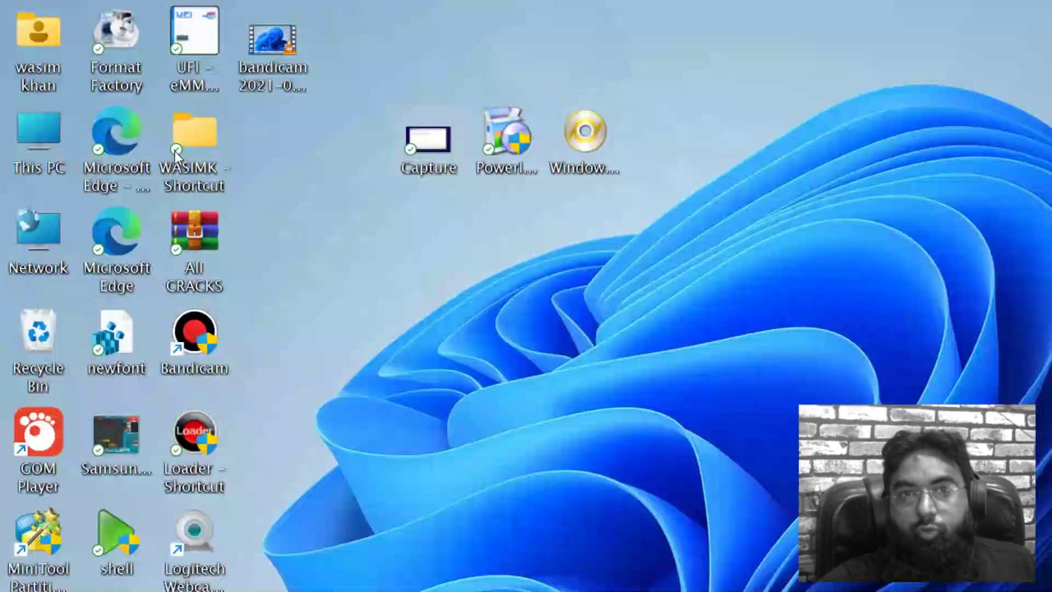
Paste the copied files into the sources folder on drive E: (CCCOMA_X64FRE_EN-US_DV9).
double_click(22, 137)
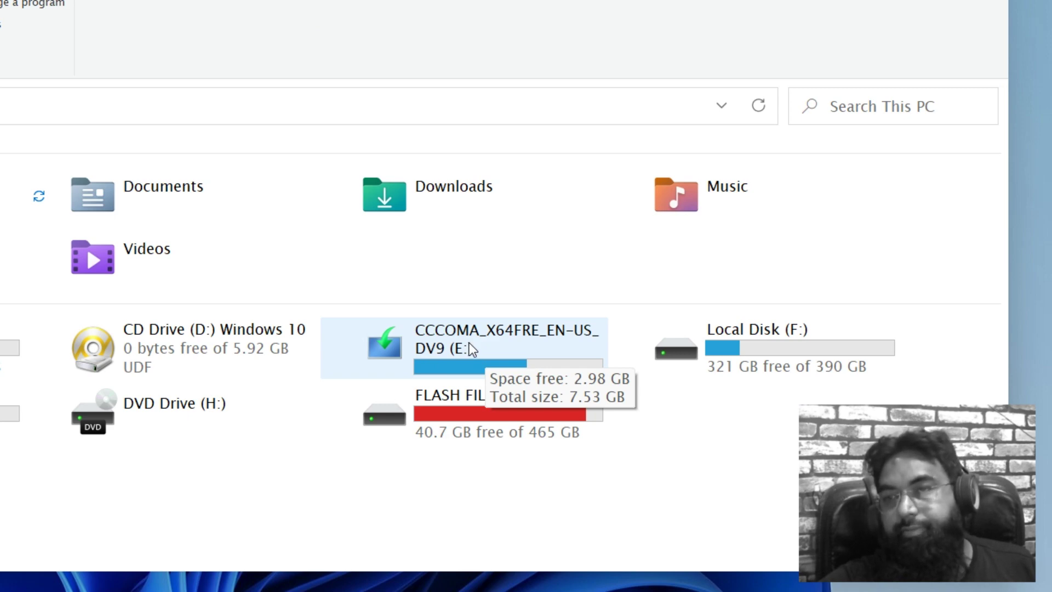
double_click(469, 343)
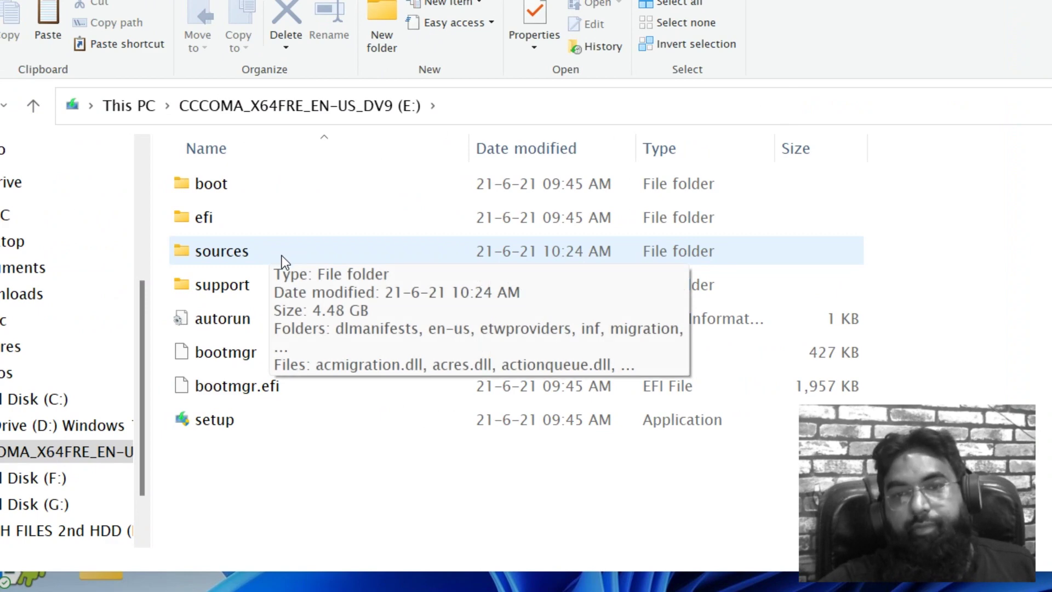
double_click(282, 255)
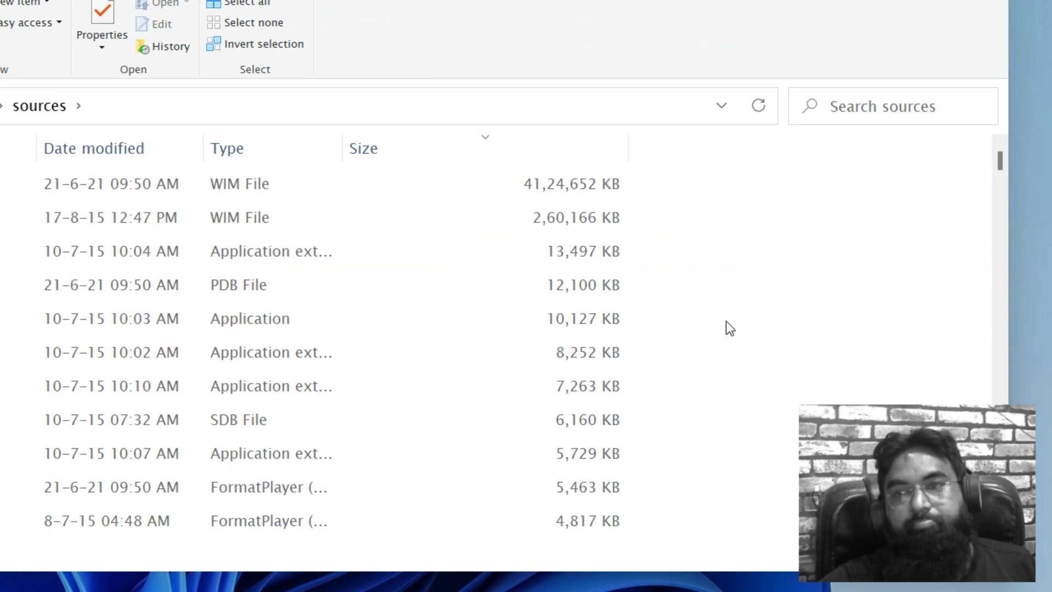
right_click(770, 250)
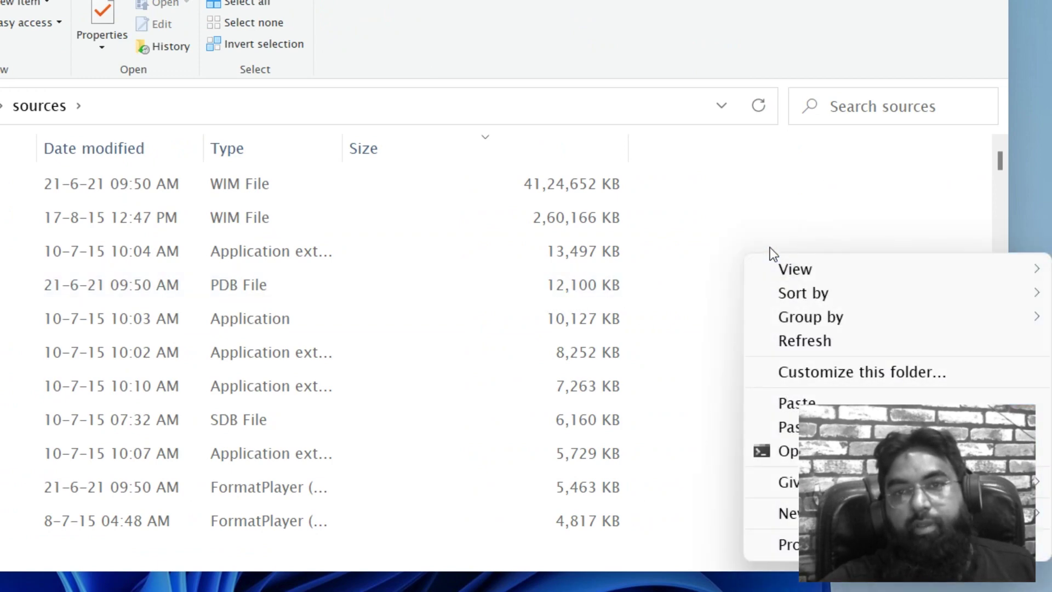
click(797, 402)
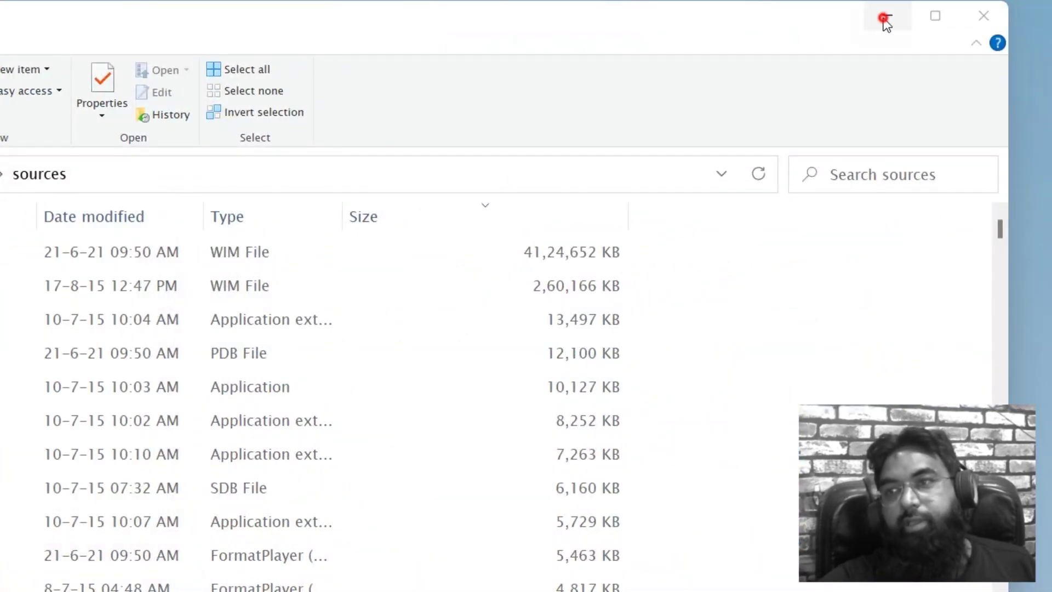
Move the copy dialog aside and view the 'This PC can't run Windows 11' Capture screenshot.
click(886, 22)
drag(270, 207, 496, 312)
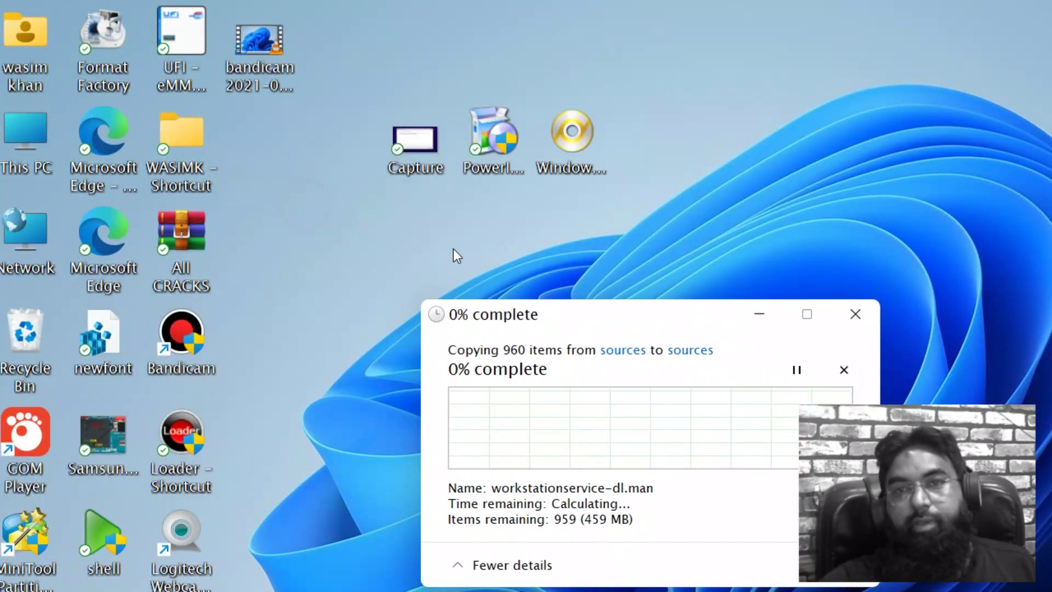
click(453, 249)
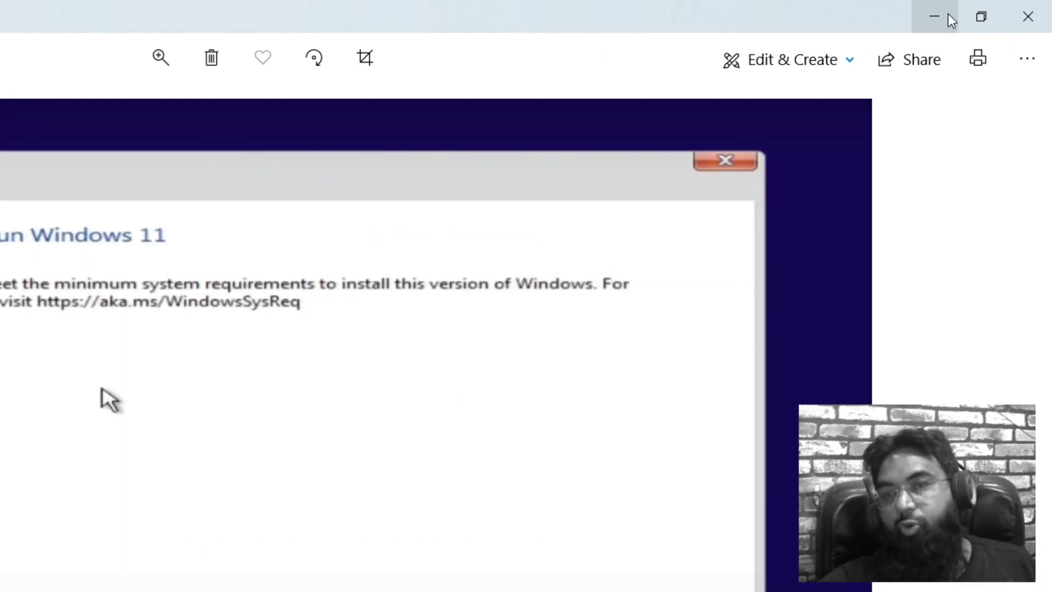
click(1028, 16)
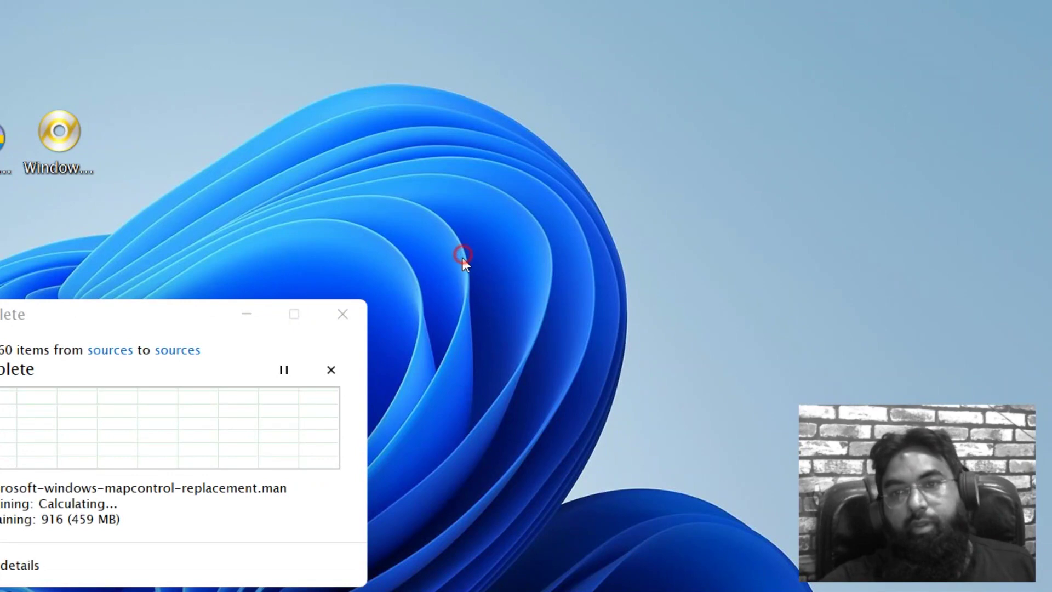
Bring the copy progress dialog into view and cancel the 960-item copy.
drag(265, 327, 318, 268)
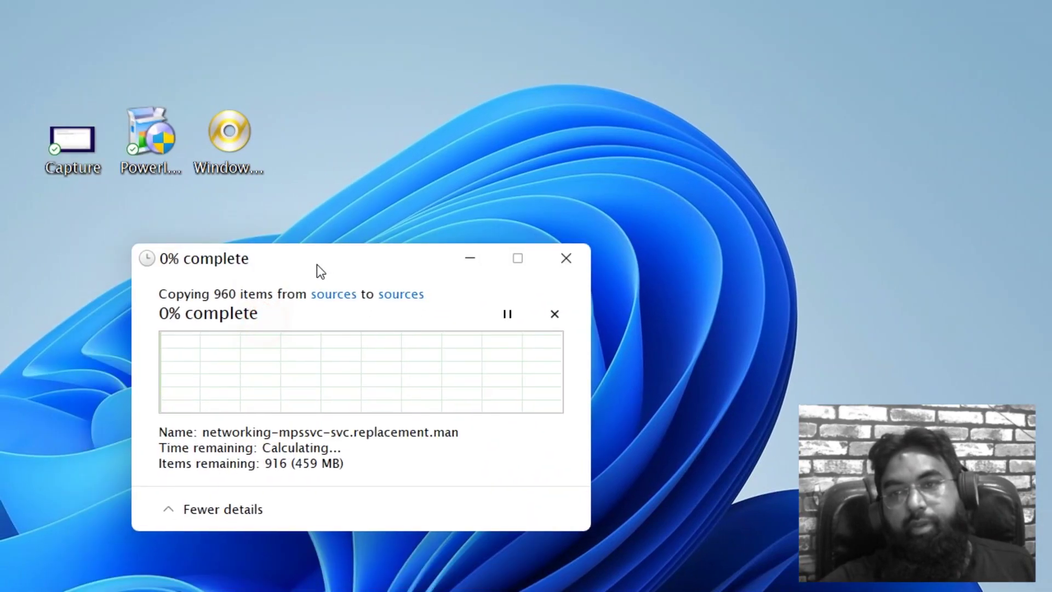
click(554, 316)
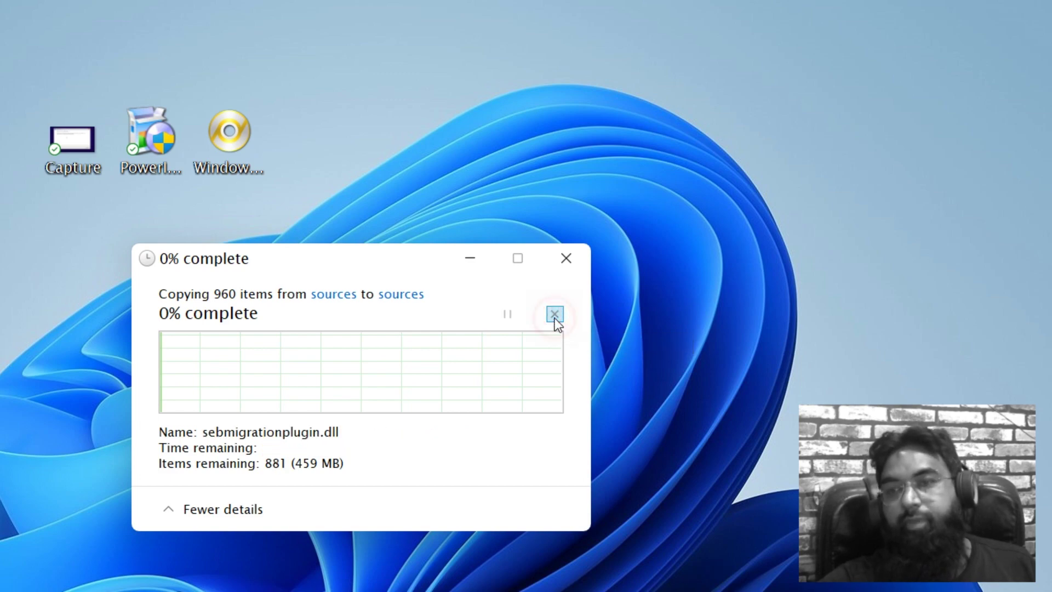